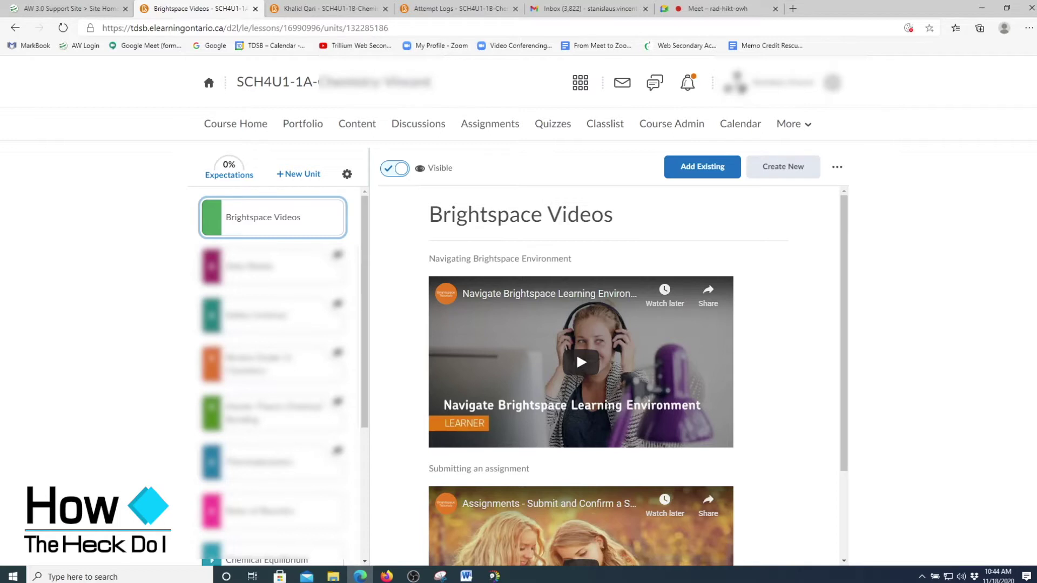
Step: Open the course's Question Library and look at the Import choices without picking one
{"action": "left_click", "coordinate": [552, 130]}
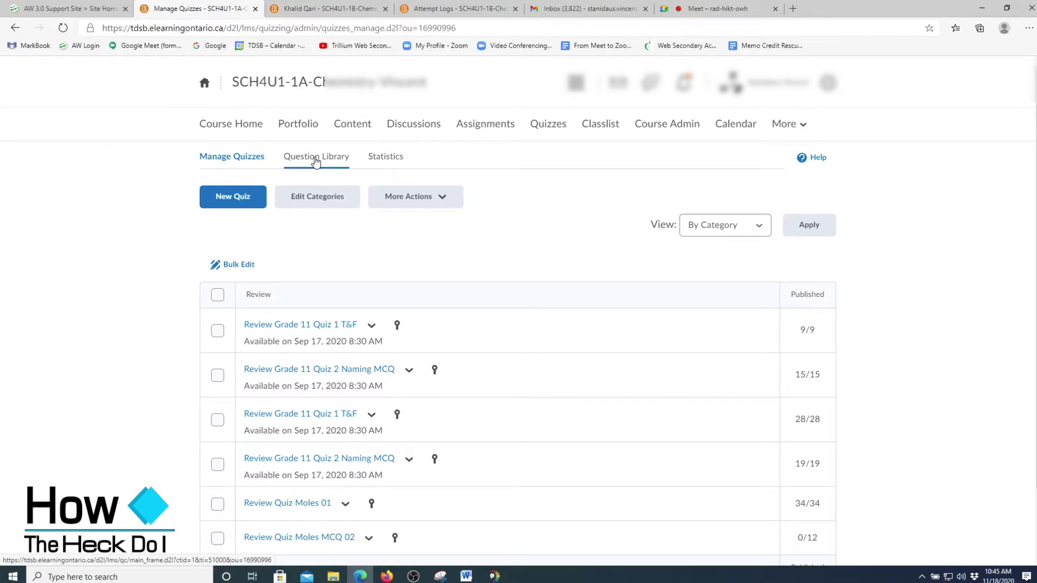
{"action": "left_click", "coordinate": [316, 160]}
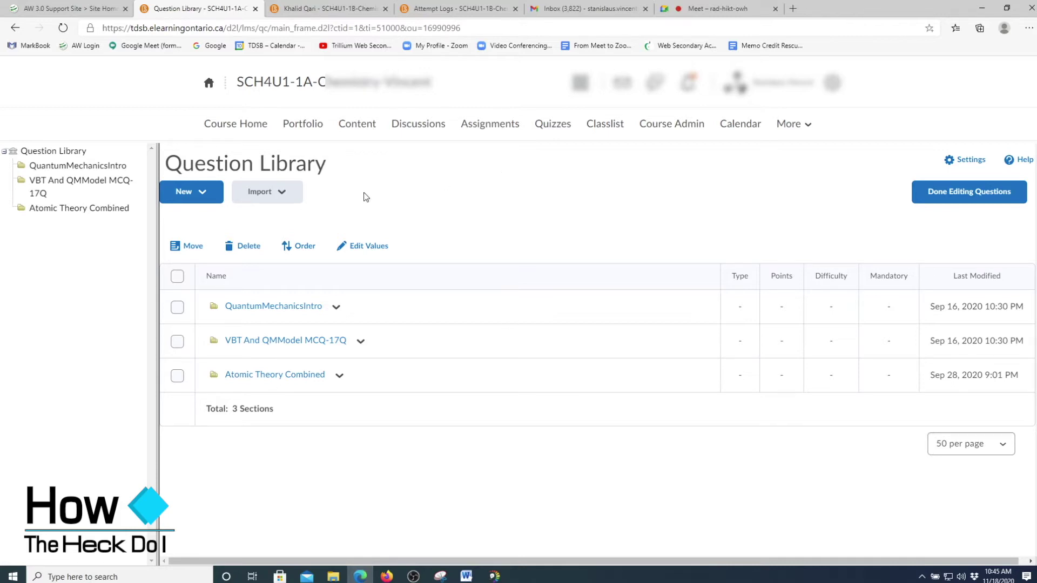
{"action": "left_click", "coordinate": [282, 195]}
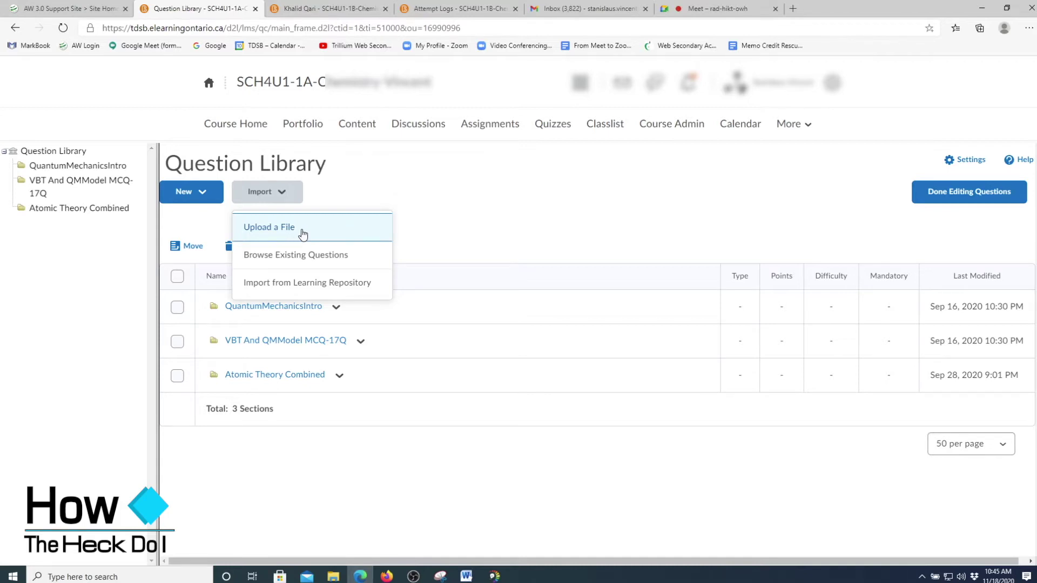
{"action": "left_click", "coordinate": [485, 222]}
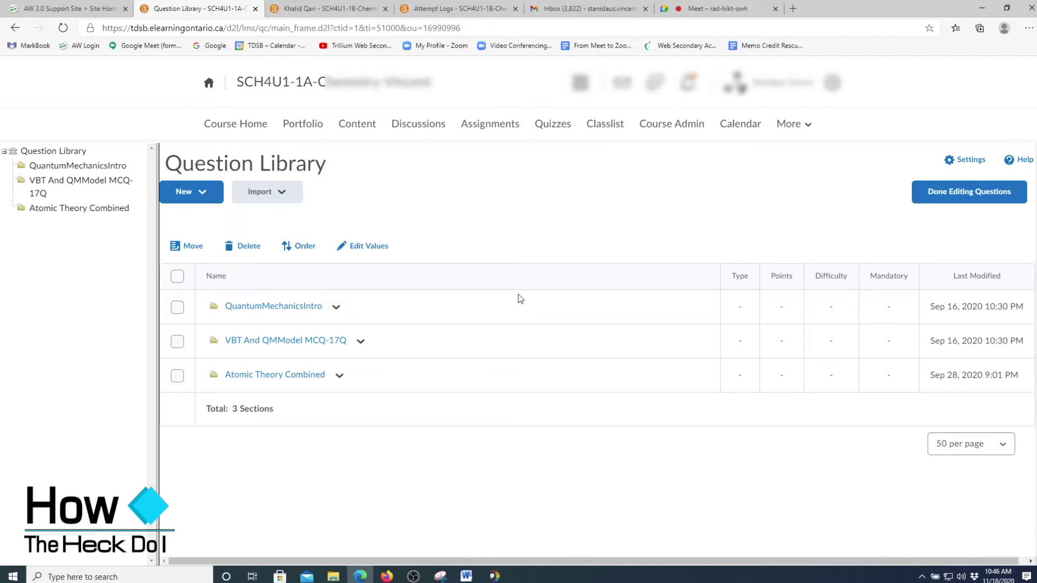
{"action": "mouse_move", "coordinate": [495, 578]}
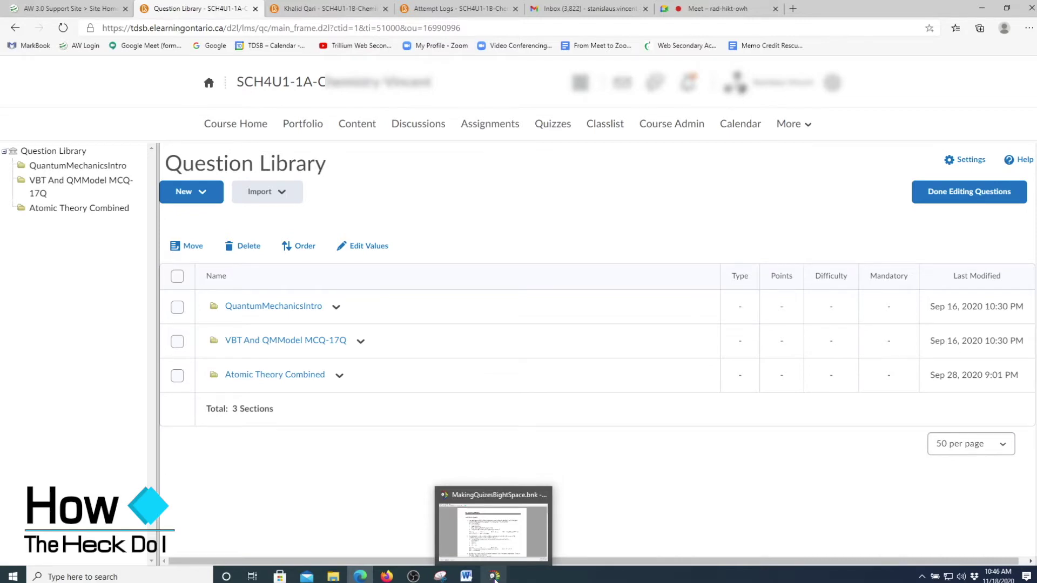
Step: Bring the ExamView Chemical Equilibrium bank forward and scroll down to select question 17
{"action": "left_click", "coordinate": [495, 578]}
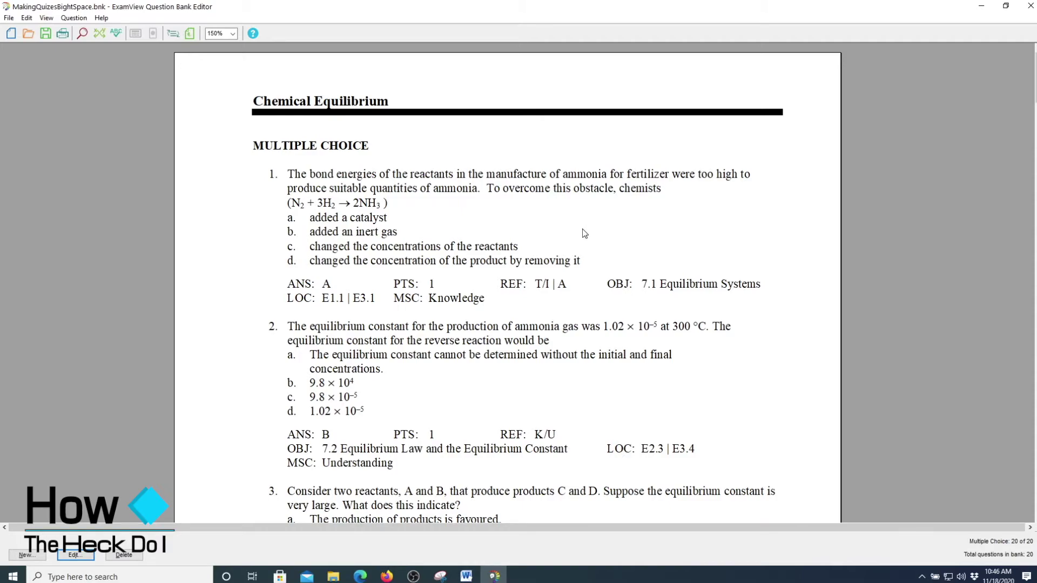
{"action": "scroll", "coordinate": [584, 234], "scroll_direction": "down", "scroll_amount": 10}
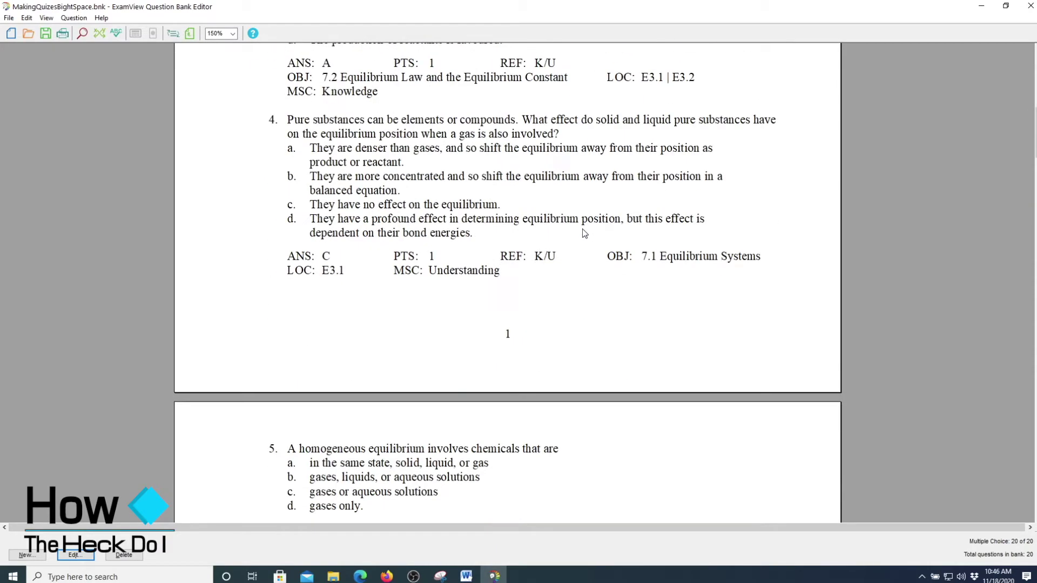
{"action": "scroll", "coordinate": [585, 234], "scroll_direction": "down", "scroll_amount": 5}
{"action": "scroll", "coordinate": [584, 233], "scroll_direction": "down", "scroll_amount": 4}
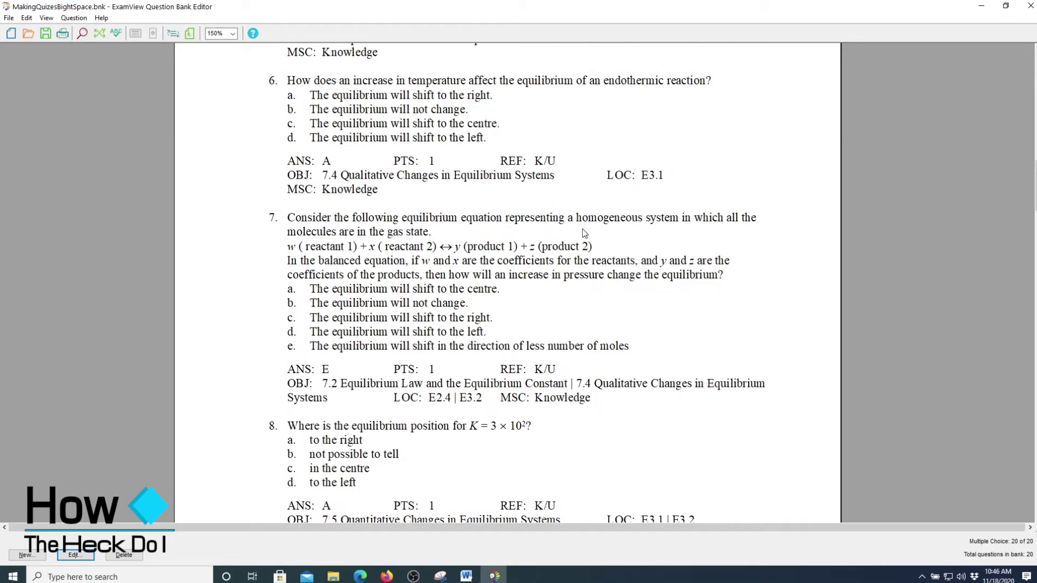
{"action": "scroll", "coordinate": [584, 233], "scroll_direction": "down", "scroll_amount": 4}
{"action": "scroll", "coordinate": [584, 233], "scroll_direction": "down", "scroll_amount": 15}
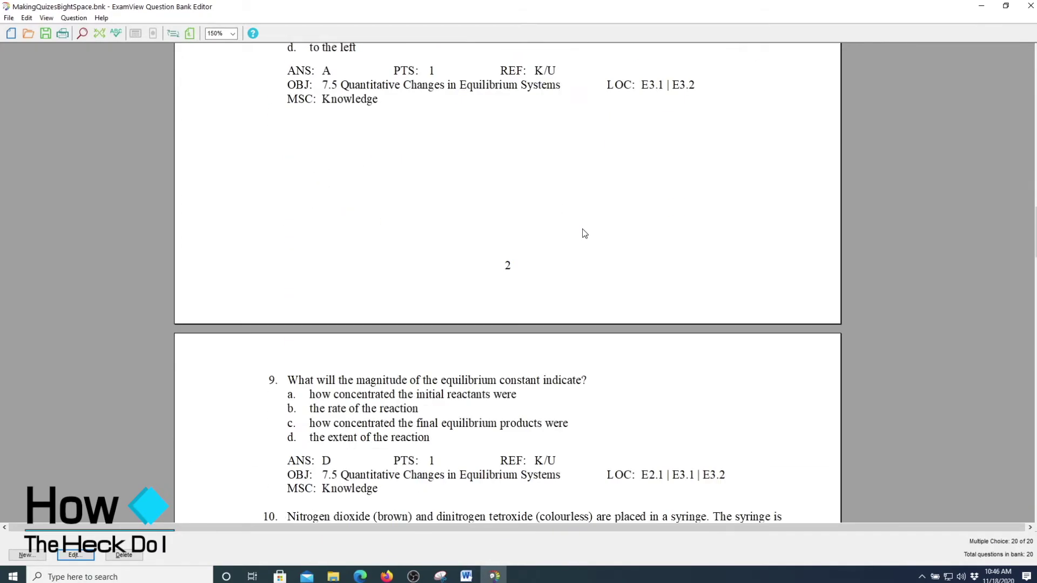
{"action": "scroll", "coordinate": [583, 233], "scroll_direction": "down", "scroll_amount": 5}
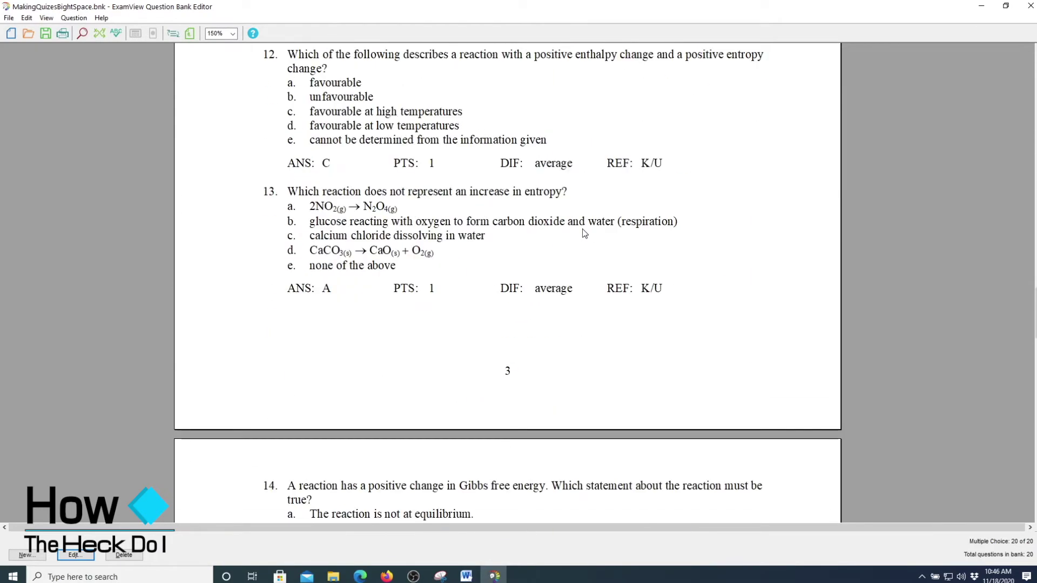
{"action": "scroll", "coordinate": [583, 234], "scroll_direction": "down", "scroll_amount": 6}
{"action": "scroll", "coordinate": [584, 234], "scroll_direction": "down", "scroll_amount": 3}
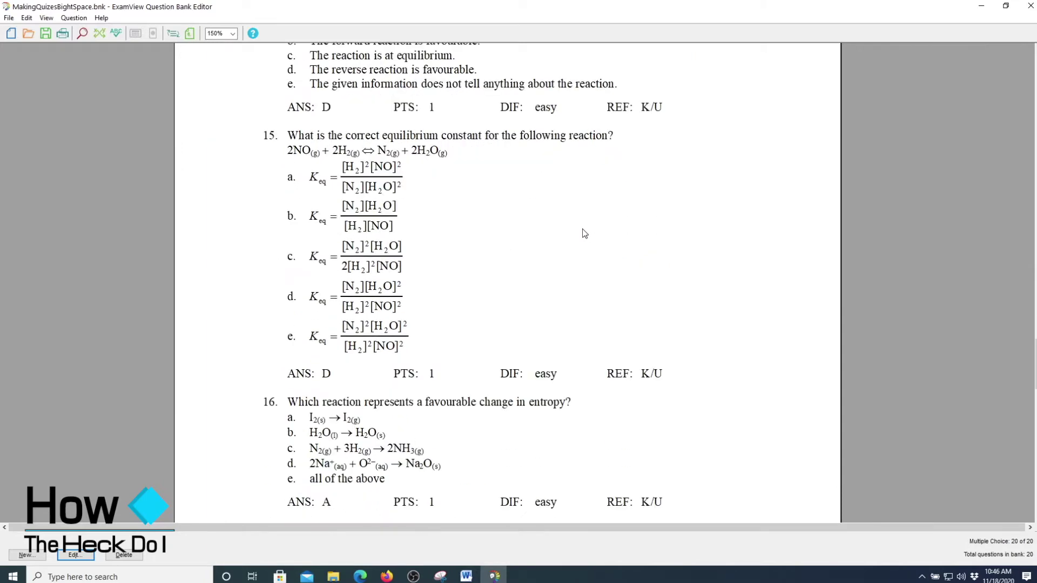
{"action": "scroll", "coordinate": [584, 233], "scroll_direction": "down", "scroll_amount": 5}
{"action": "left_click", "coordinate": [585, 237]}
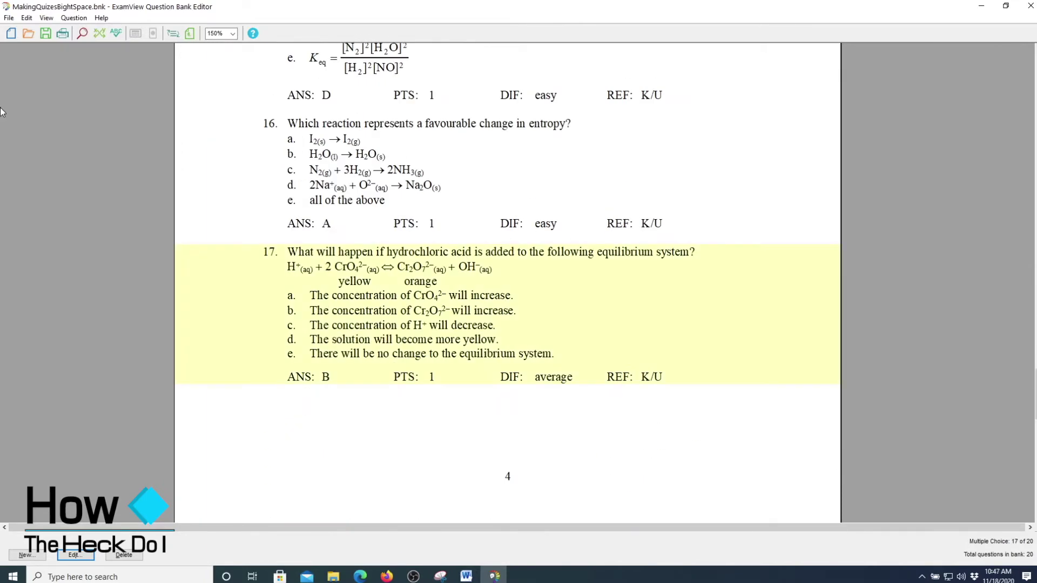
Step: Start exporting the bank as Brightspace by D2L (.zip) into the BrightSpaceUploads folder
{"action": "left_click", "coordinate": [8, 19]}
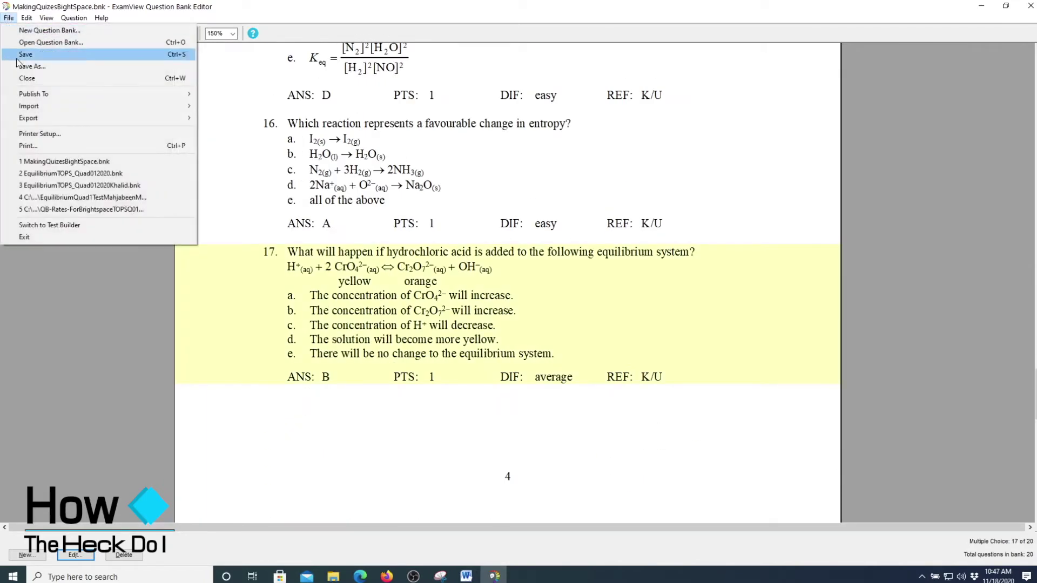
{"action": "mouse_move", "coordinate": [25, 119]}
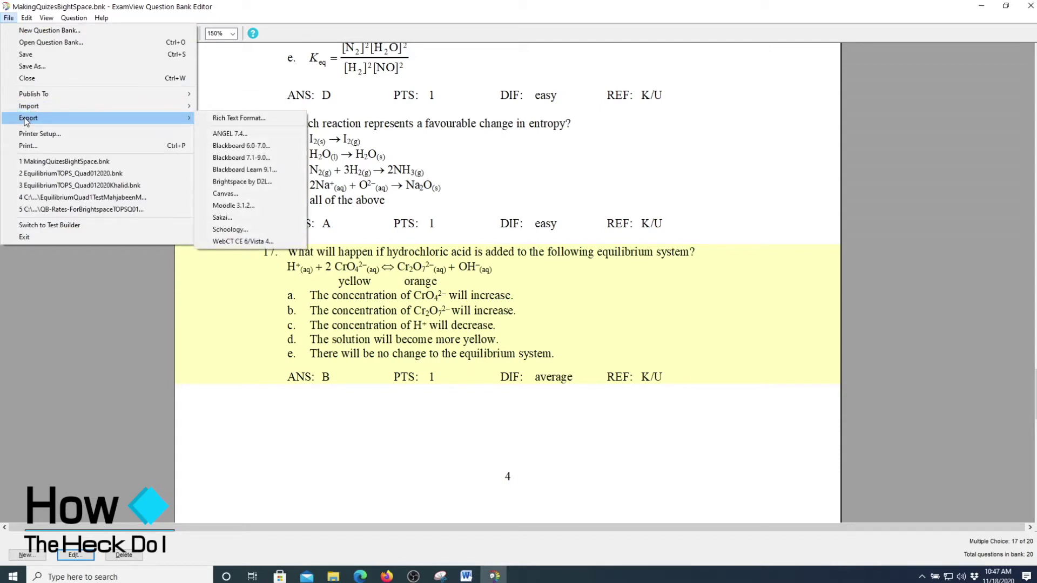
{"action": "mouse_move", "coordinate": [158, 111]}
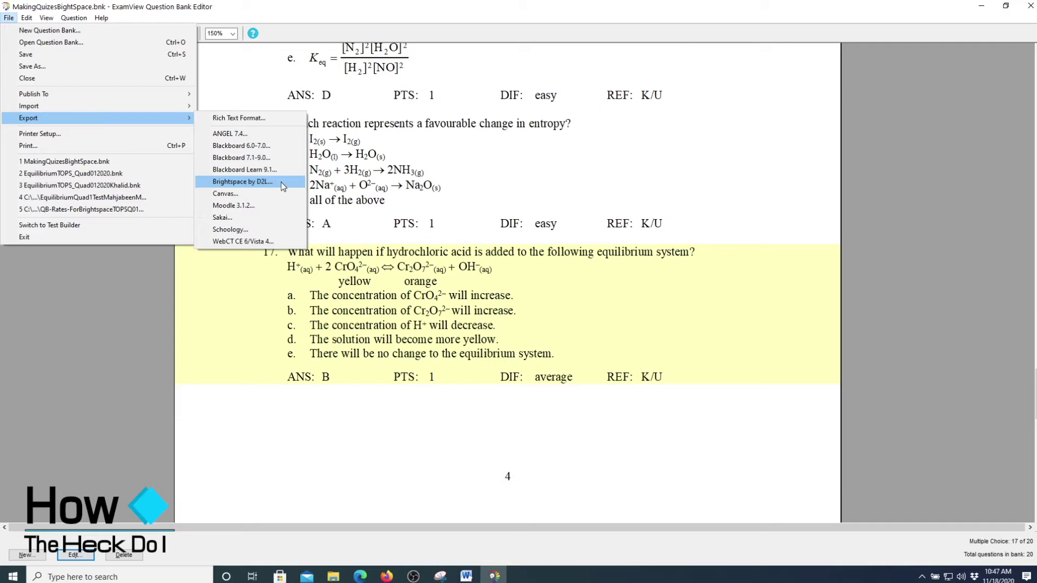
{"action": "left_click", "coordinate": [281, 182]}
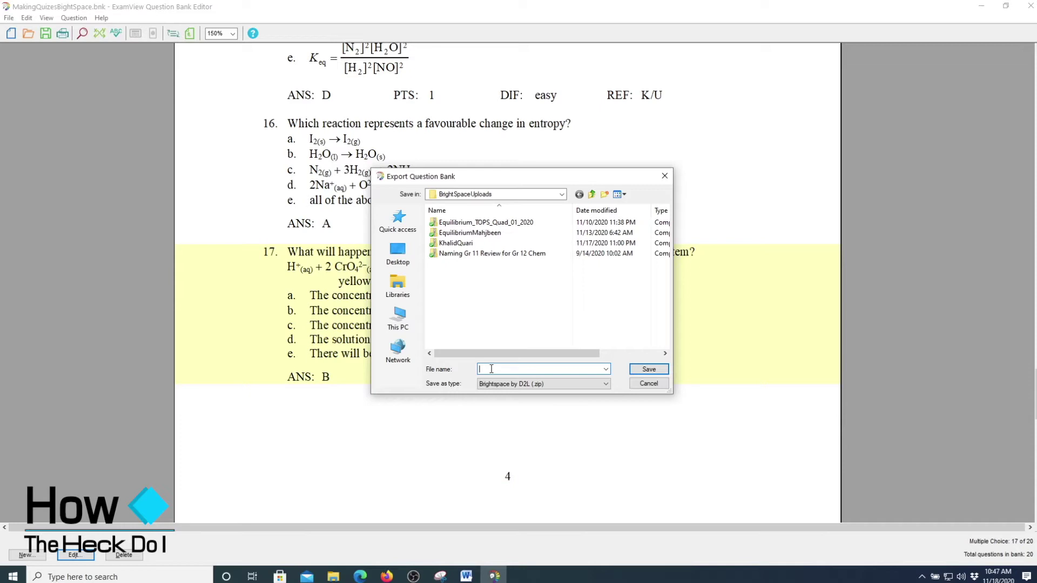
Step: Save the export file as MakingQuizesBightSpace, without the .bnk extension
{"action": "type", "text": "Making"}
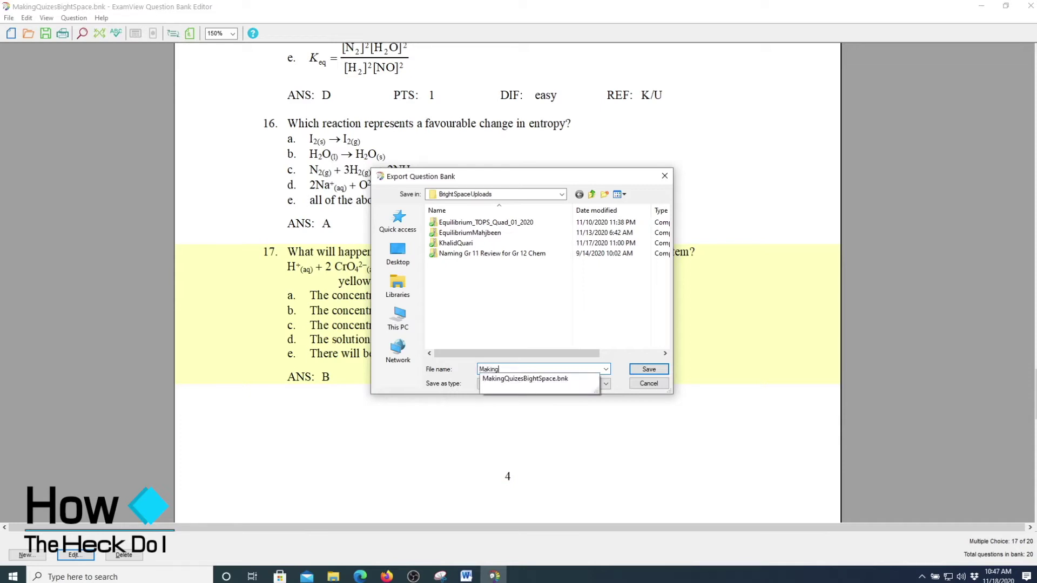
{"action": "left_click", "coordinate": [534, 378]}
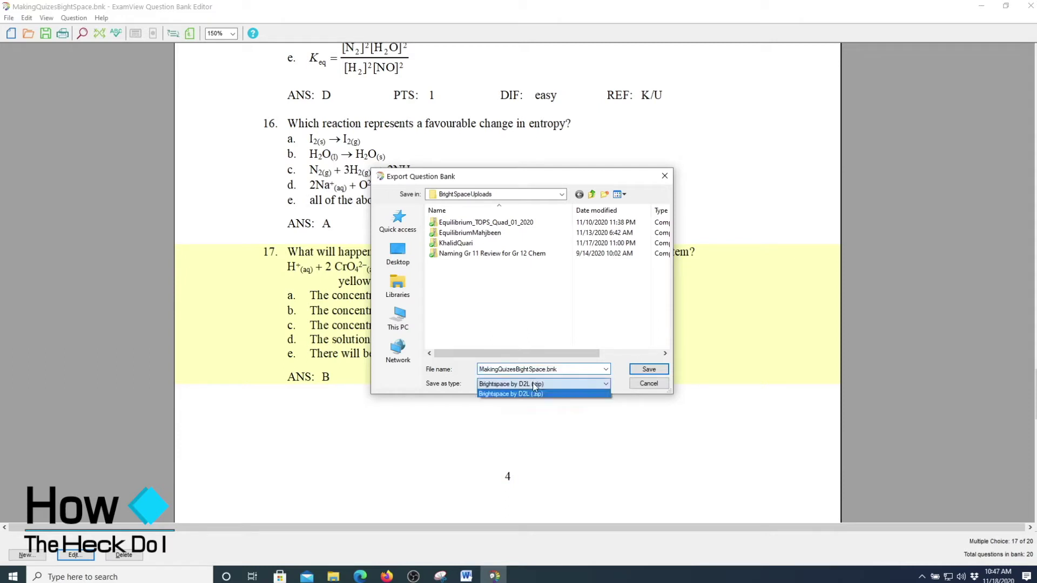
{"action": "double_click", "coordinate": [572, 367]}
{"action": "left_click", "coordinate": [572, 368]}
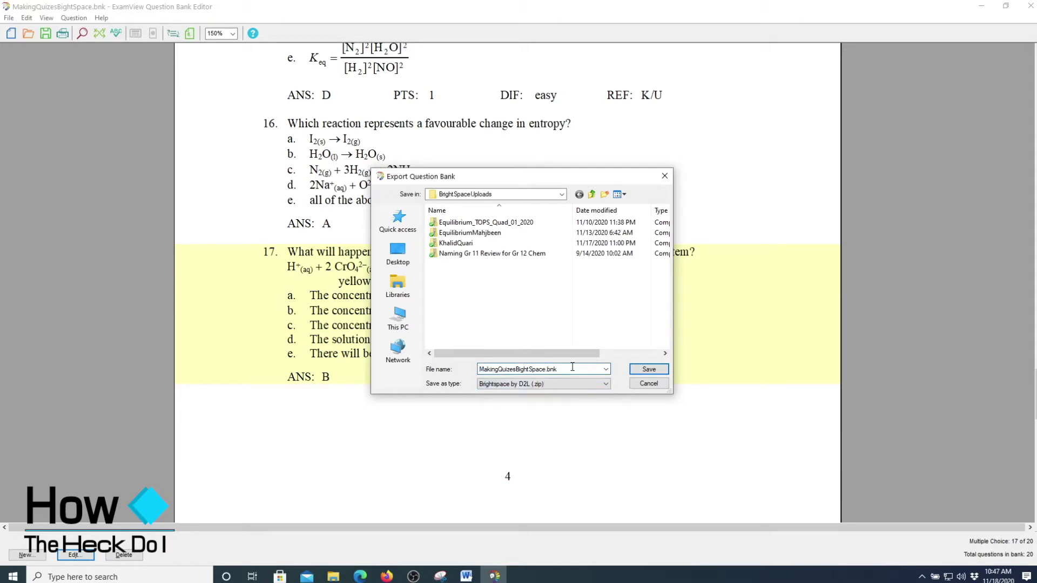
{"action": "key", "text": "BackSpace"}
{"action": "key", "text": "BackSpace"}
{"action": "key", "text": "BackSpace"}
{"action": "key", "text": "BackSpace"}
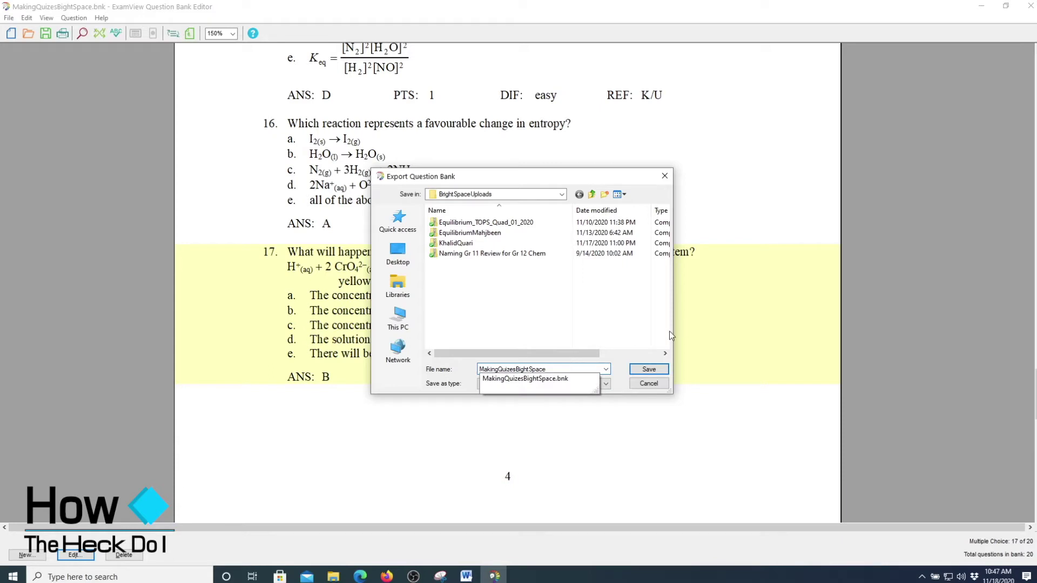
{"action": "left_click", "coordinate": [620, 354]}
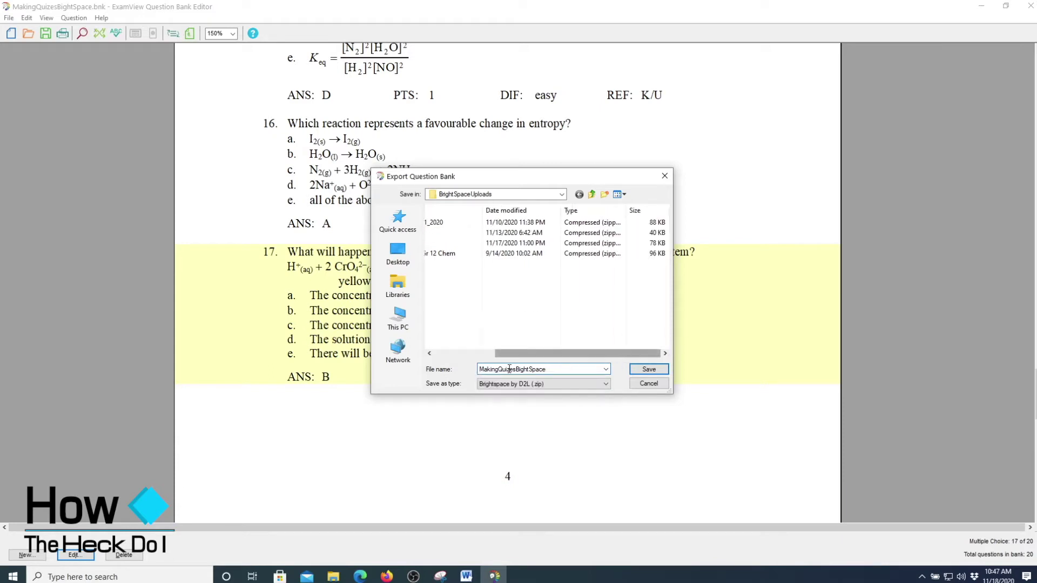
{"action": "left_click", "coordinate": [448, 354]}
{"action": "left_click", "coordinate": [639, 371]}
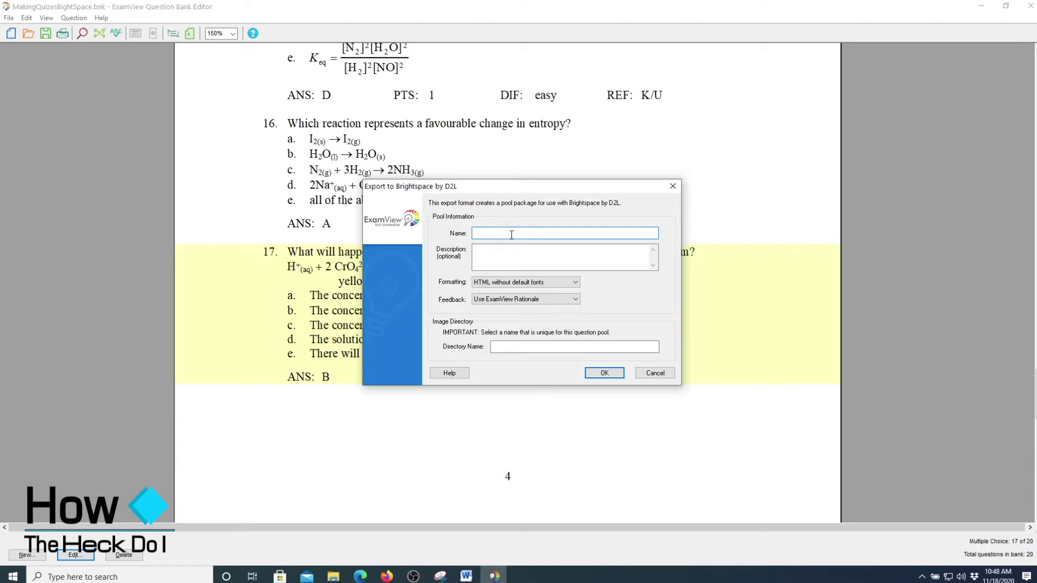
Step: Name the export pool MakingQuizzesinBrightSpace with image directory MakingQuizzes
{"action": "type", "text": "MakingQuizzesinBrightSpace"}
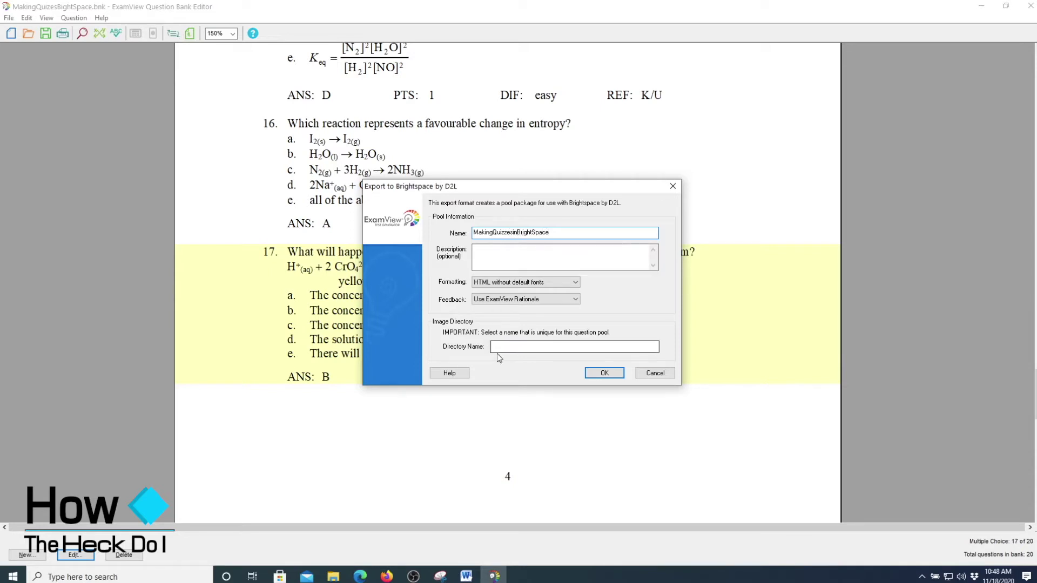
{"action": "left_click", "coordinate": [509, 257]}
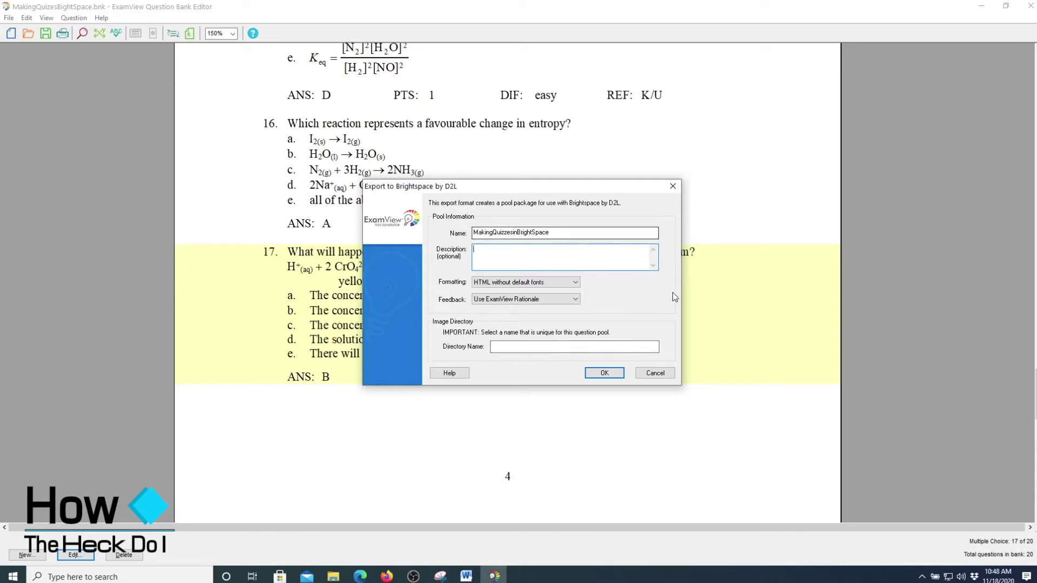
{"action": "left_click", "coordinate": [514, 348]}
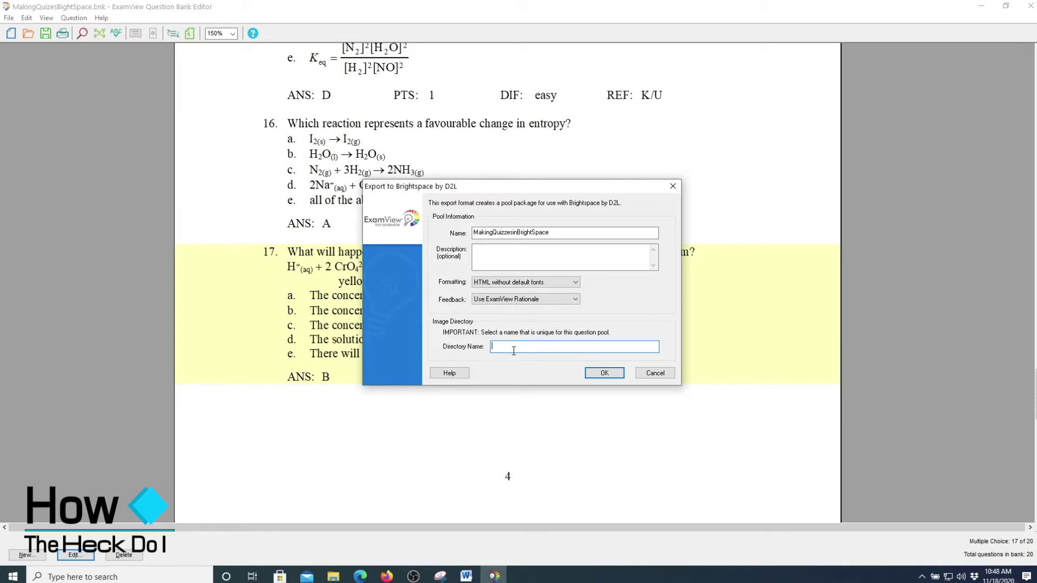
{"action": "type", "text": "MakingQuizz"}
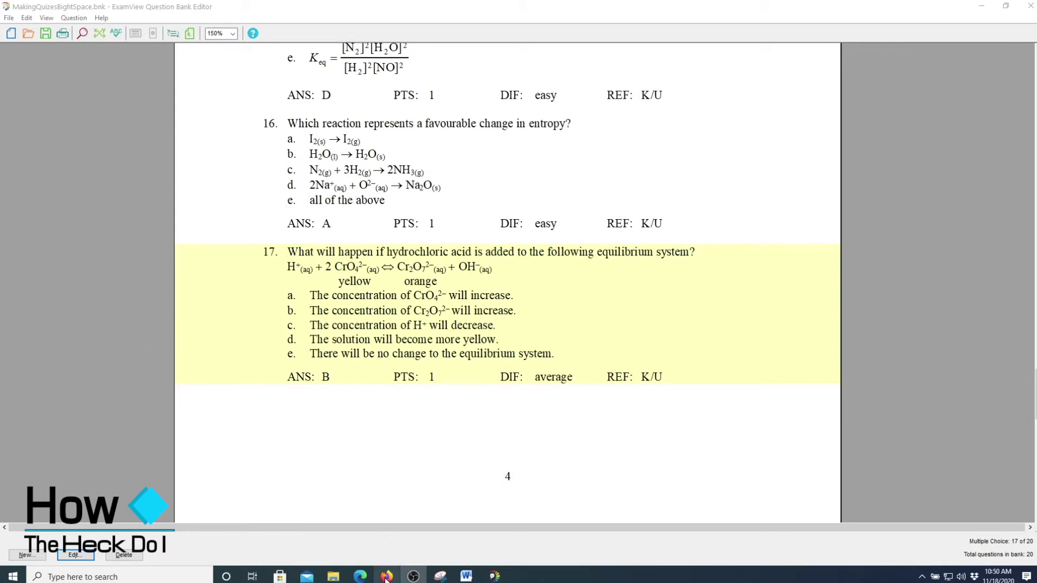
Step: Return to Brightspace's Question Library and list its question import options
{"action": "left_click", "coordinate": [360, 578]}
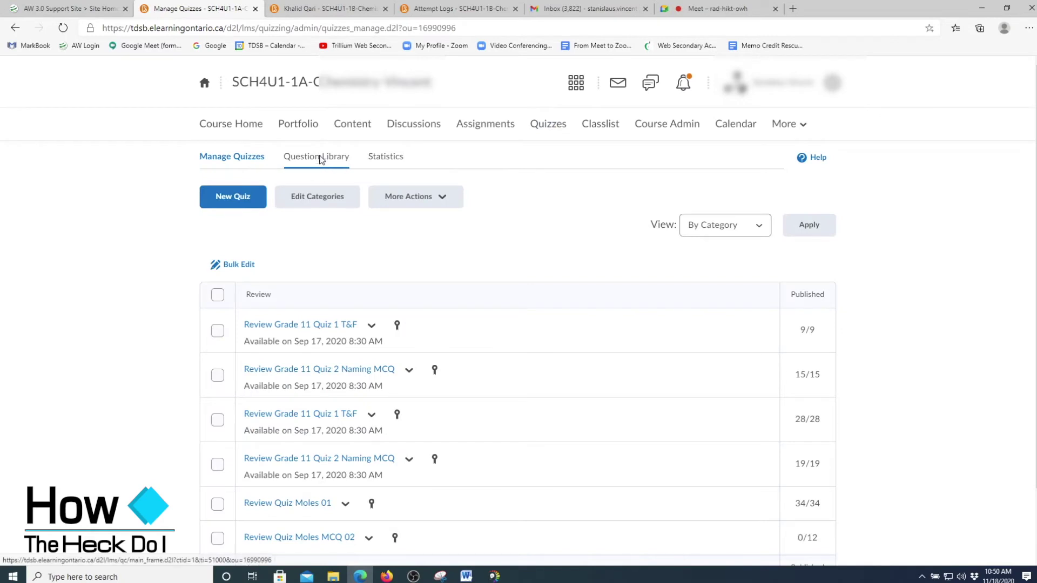
{"action": "left_click", "coordinate": [323, 163]}
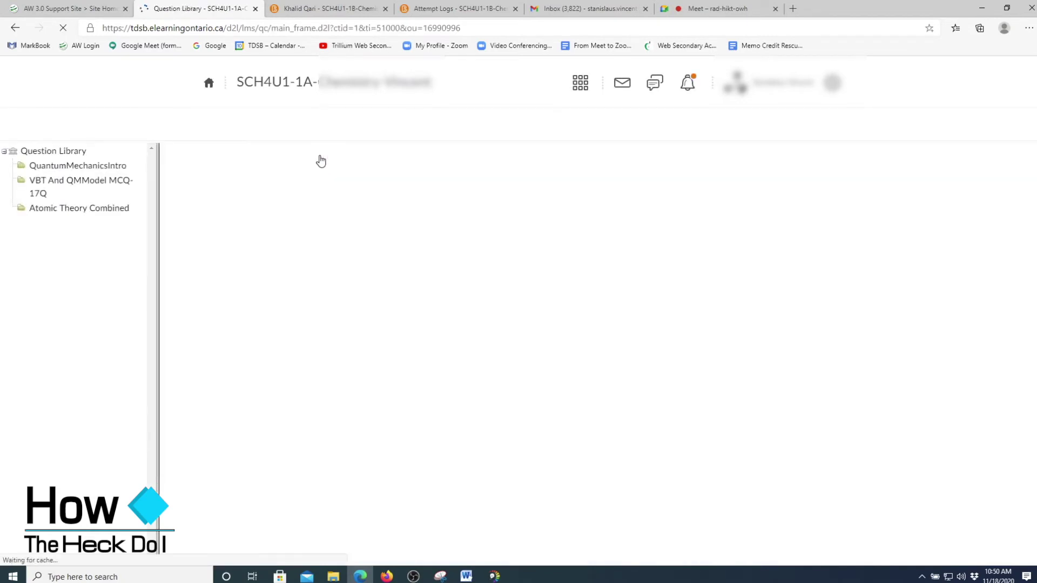
{"action": "left_click", "coordinate": [278, 194]}
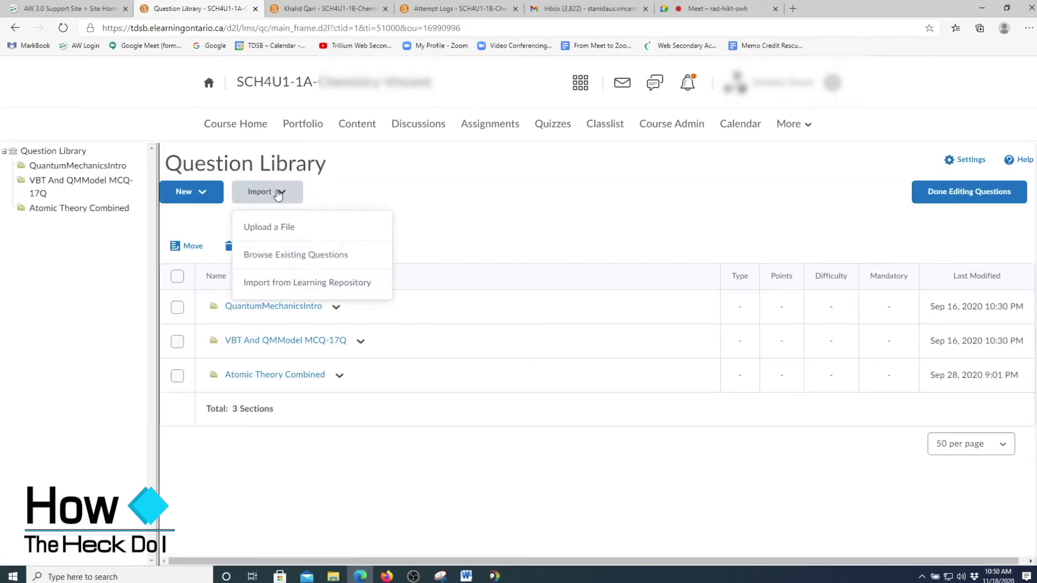
Step: Open the Upload a File dialog and bring File Explorer's Quick access up beside it
{"action": "left_click", "coordinate": [281, 238]}
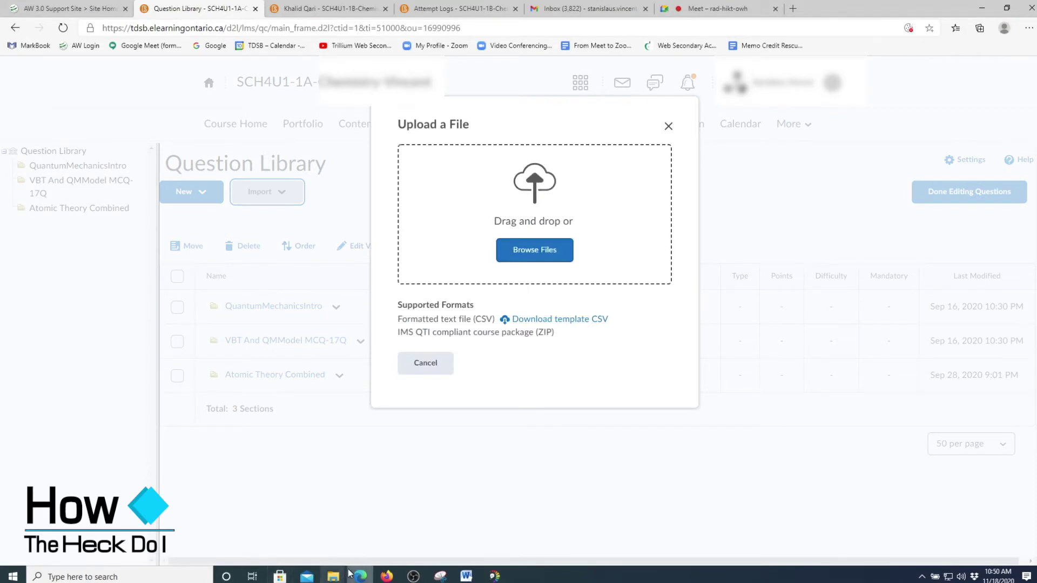
{"action": "mouse_move", "coordinate": [333, 578]}
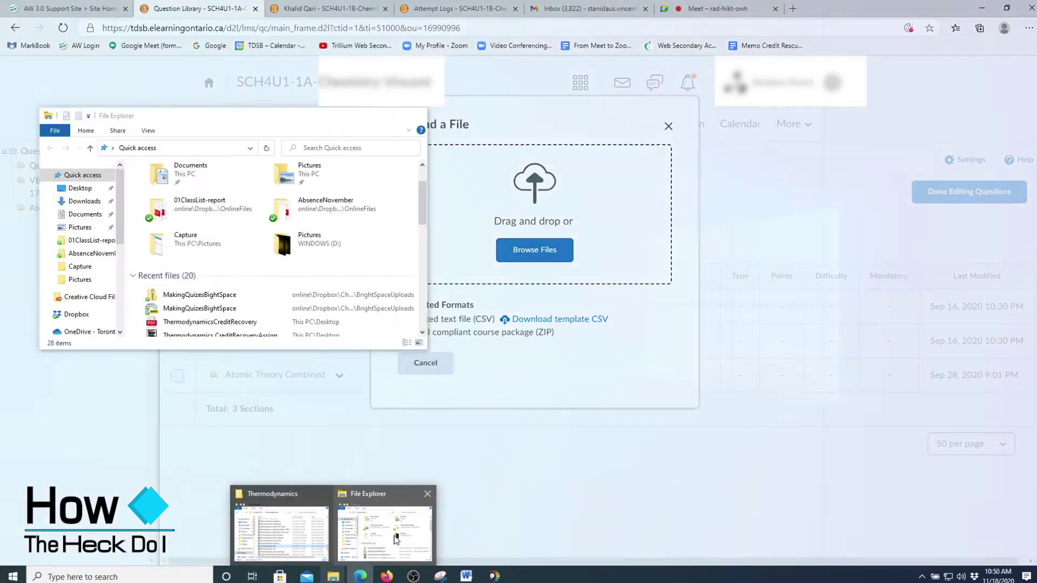
{"action": "left_click", "coordinate": [396, 540]}
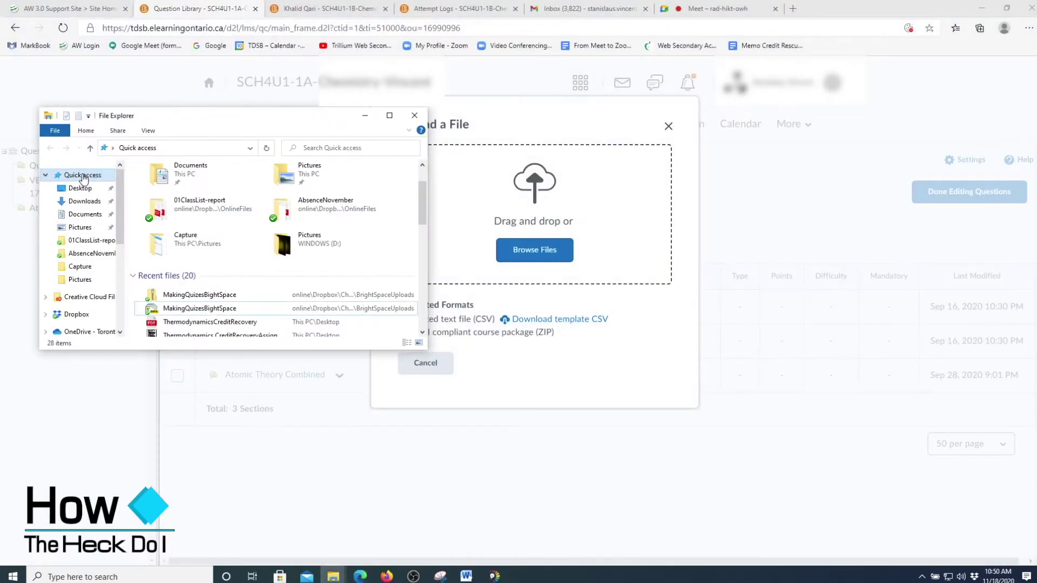
{"action": "left_click", "coordinate": [82, 176]}
{"action": "scroll", "coordinate": [221, 259], "scroll_direction": "down", "scroll_amount": 3}
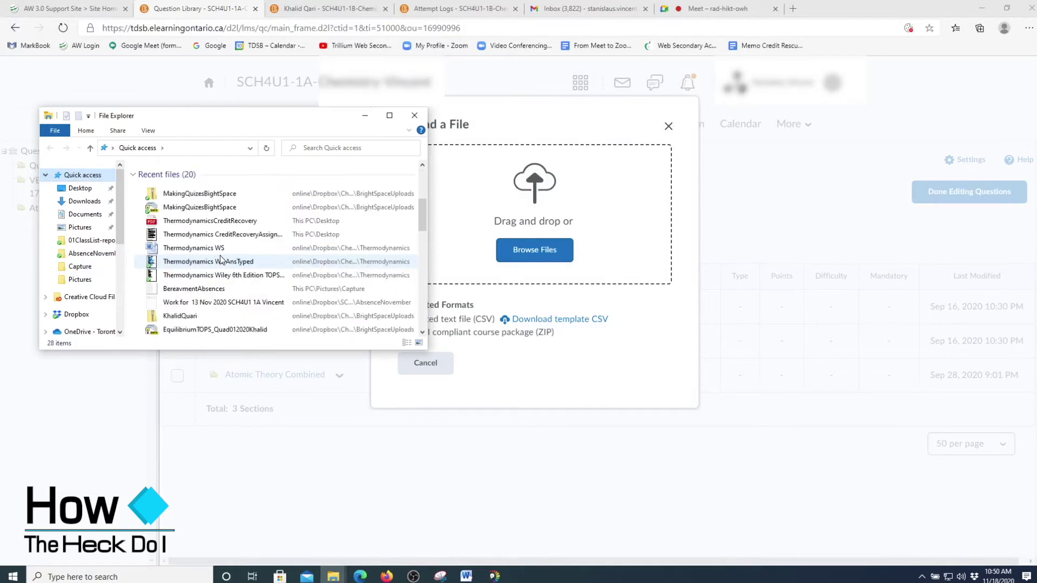
Step: Check the contents and file options of the MakingQuizesBightSpace zip in Recent files
{"action": "double_click", "coordinate": [205, 195]}
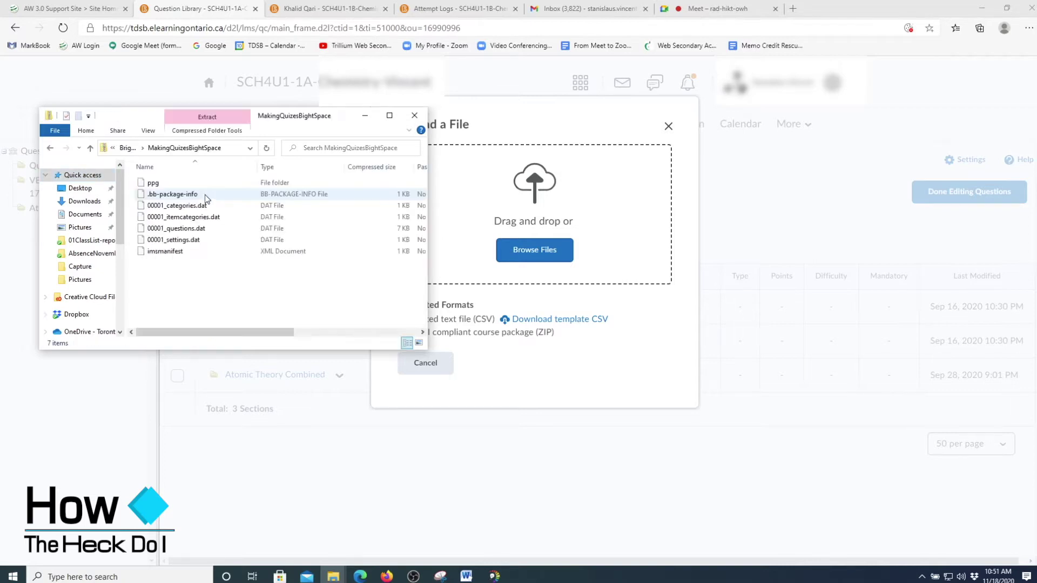
{"action": "left_click", "coordinate": [50, 147]}
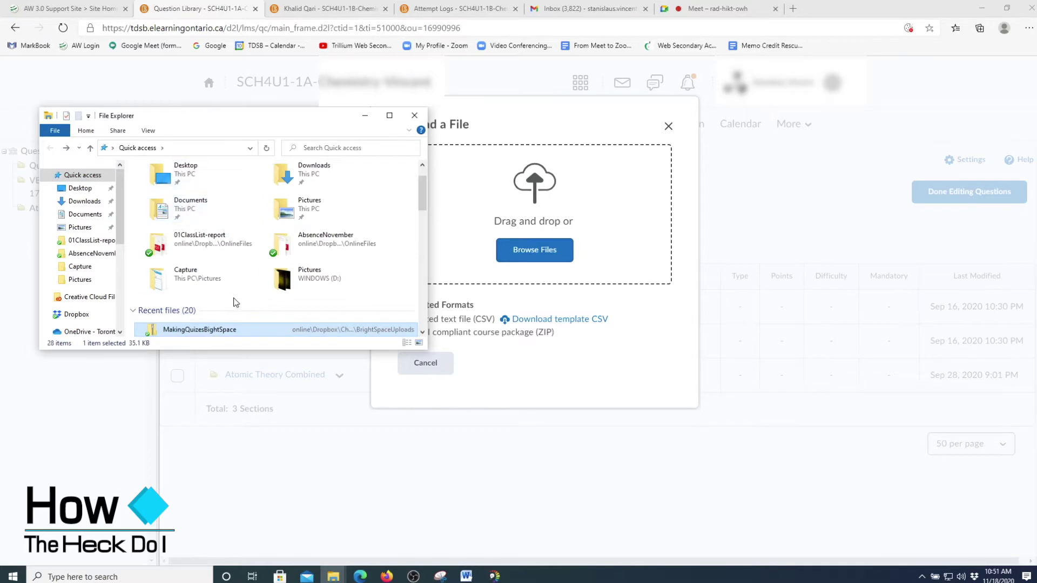
{"action": "right_click", "coordinate": [213, 332]}
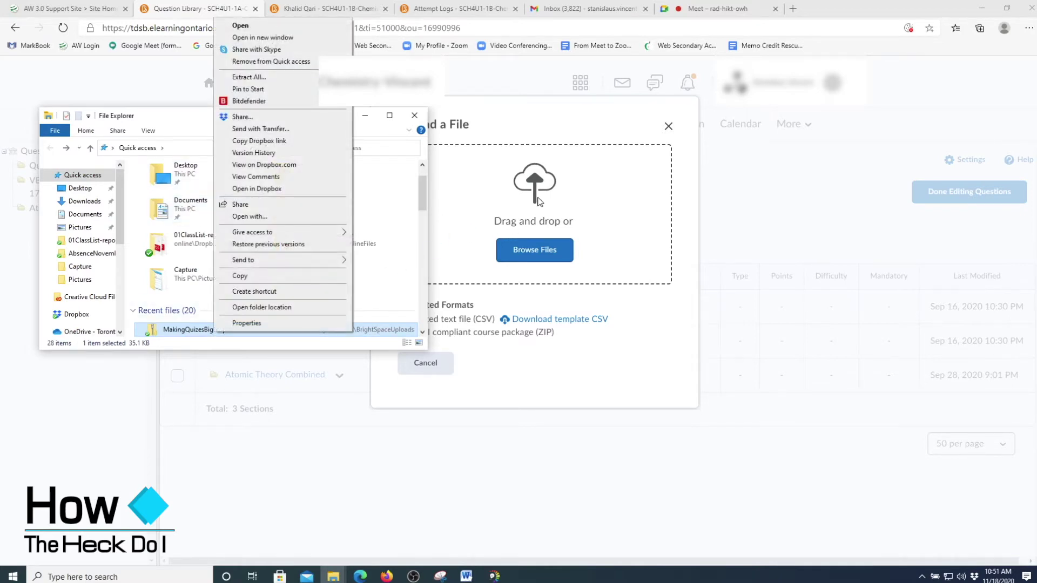
{"action": "left_click", "coordinate": [165, 347]}
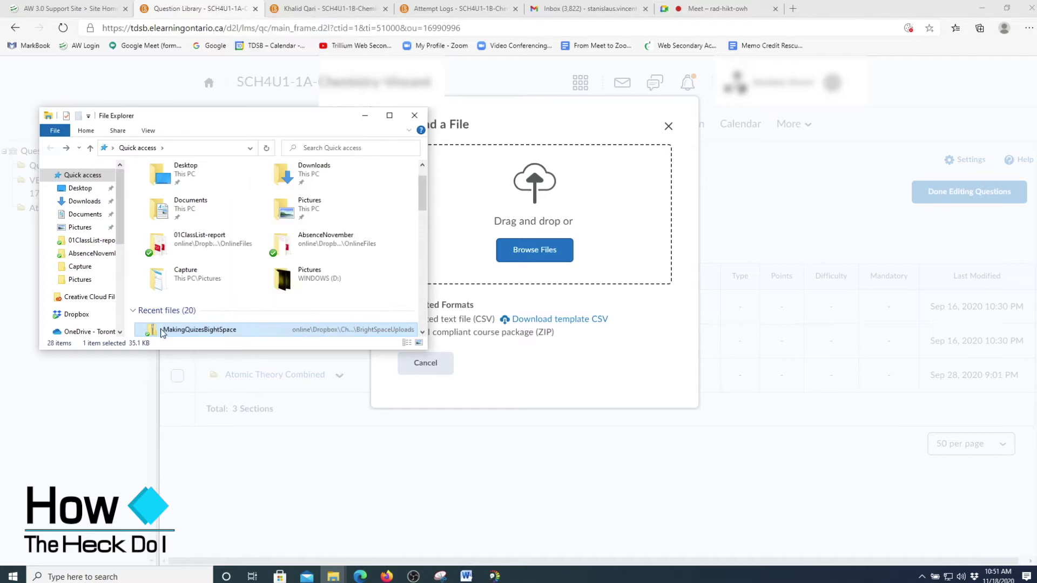
Step: Upload the MakingQuizesBightSpace zip and import all 20 questions with their section
{"action": "left_click_drag", "start_coordinate": [161, 332], "coordinate": [528, 238]}
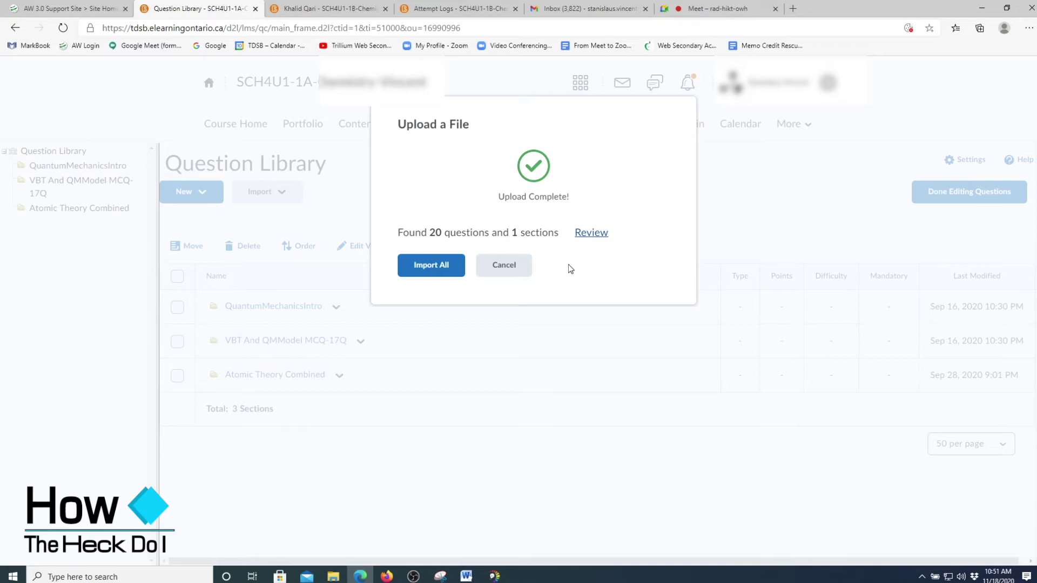
{"action": "left_click", "coordinate": [427, 273]}
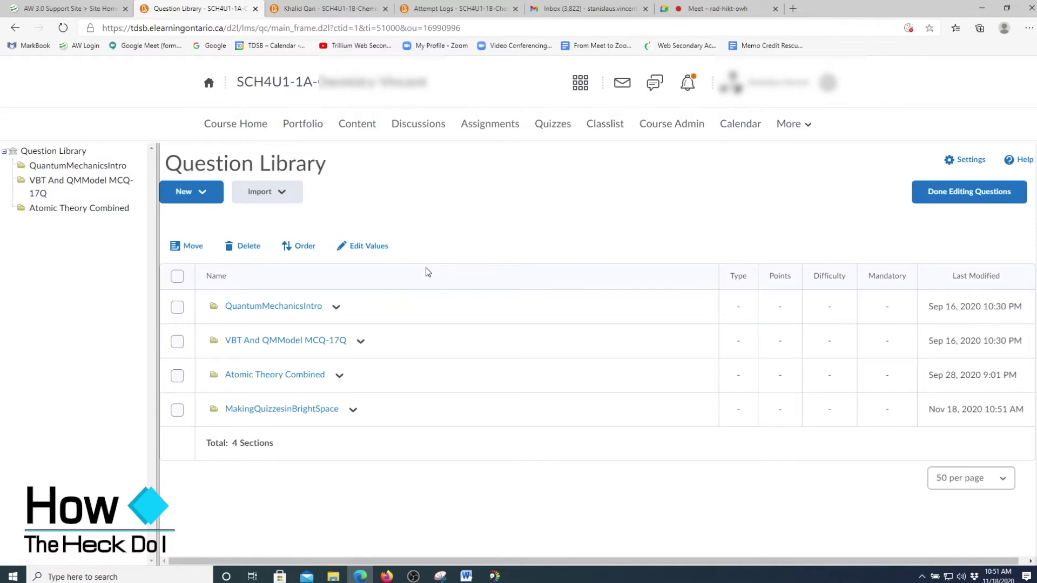
Step: Reload the page so the tree shows MakingQuizzesinBrightSpace, view its questions, then return to the library root
{"action": "left_click", "coordinate": [178, 412]}
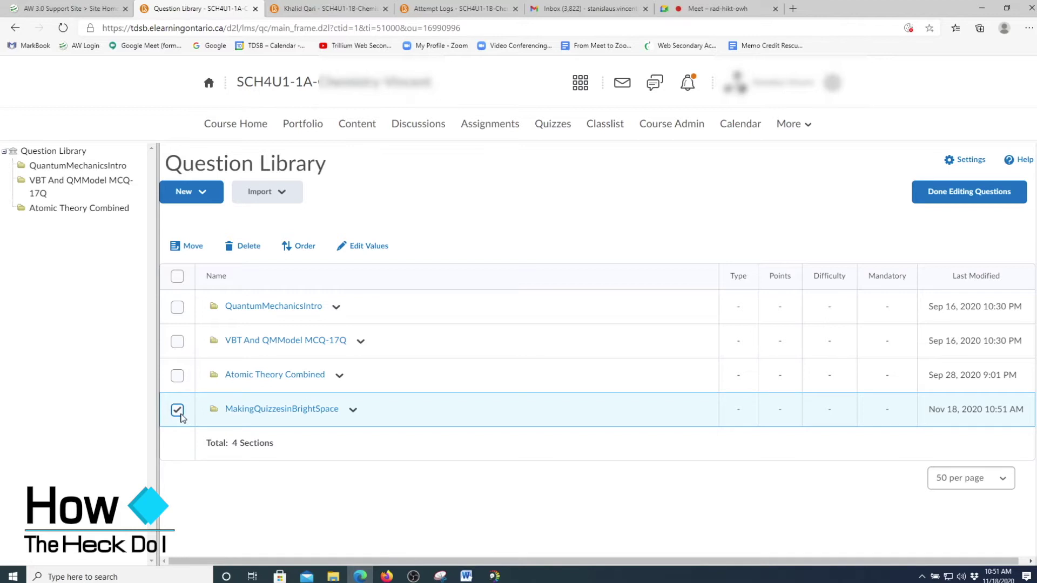
{"action": "left_click", "coordinate": [180, 414]}
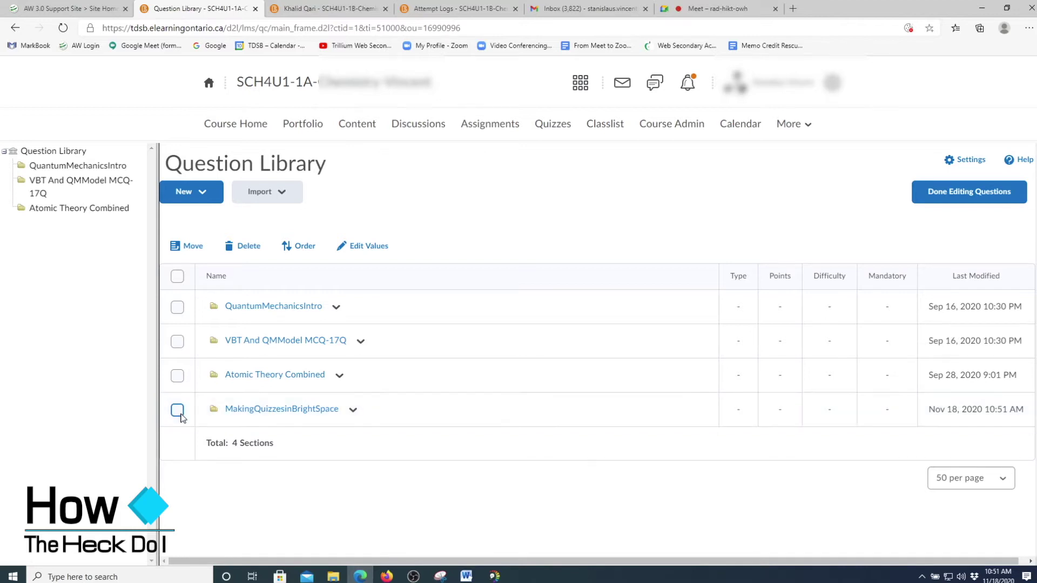
{"action": "left_click", "coordinate": [58, 156]}
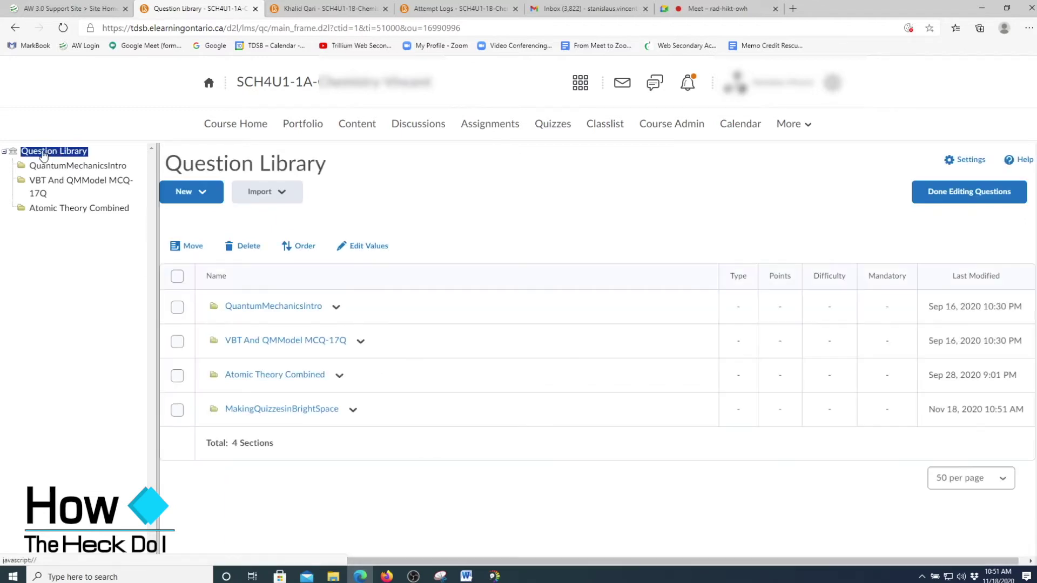
{"action": "left_click", "coordinate": [62, 28]}
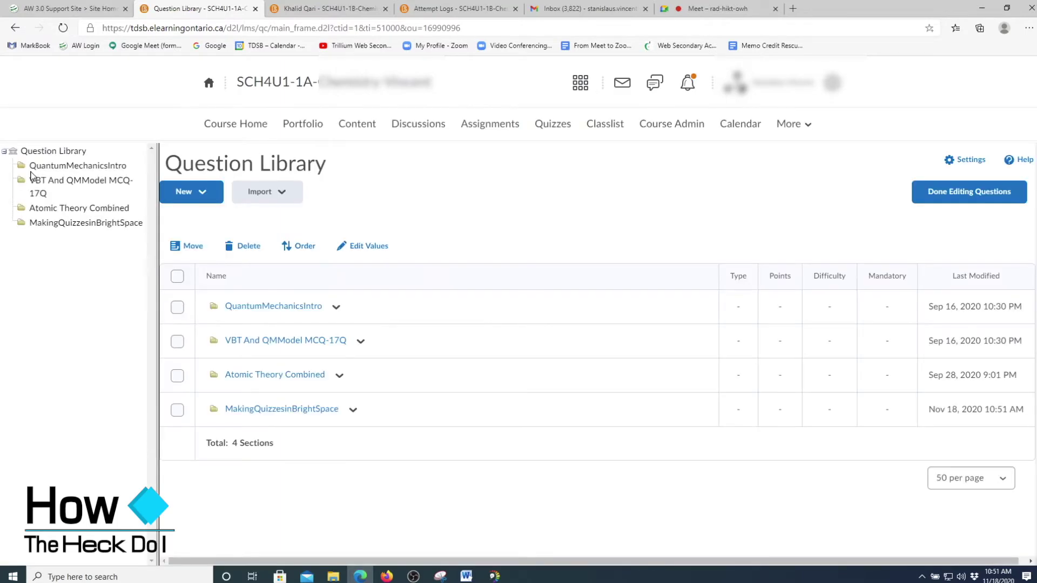
{"action": "left_click", "coordinate": [45, 156]}
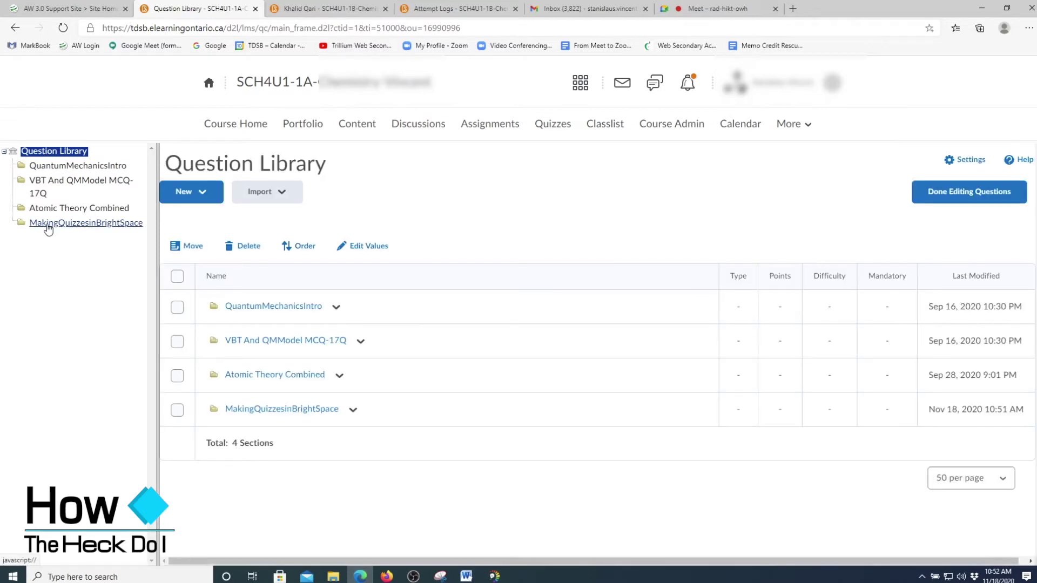
{"action": "left_click", "coordinate": [48, 225]}
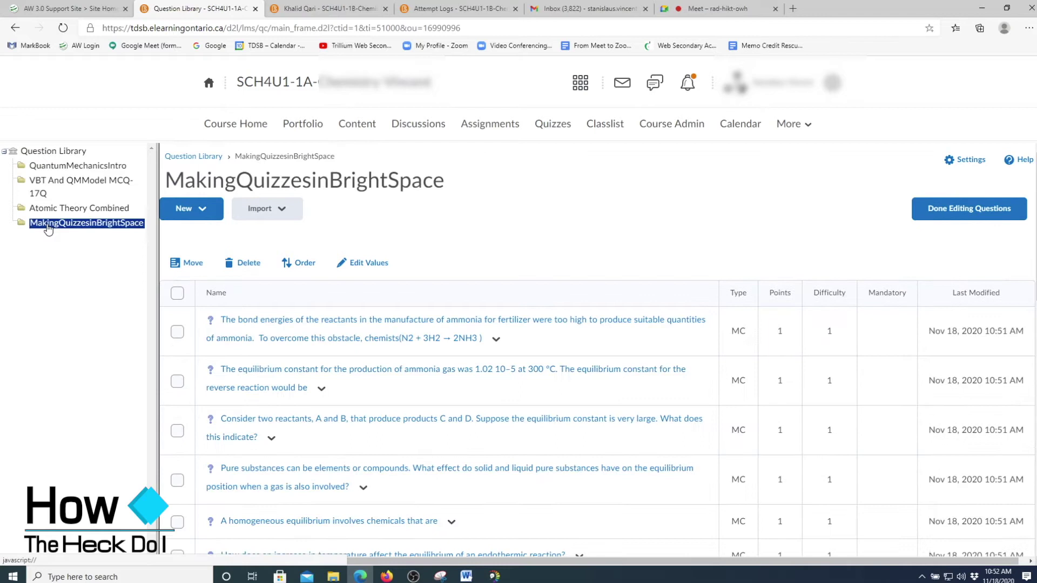
{"action": "left_click", "coordinate": [48, 153]}
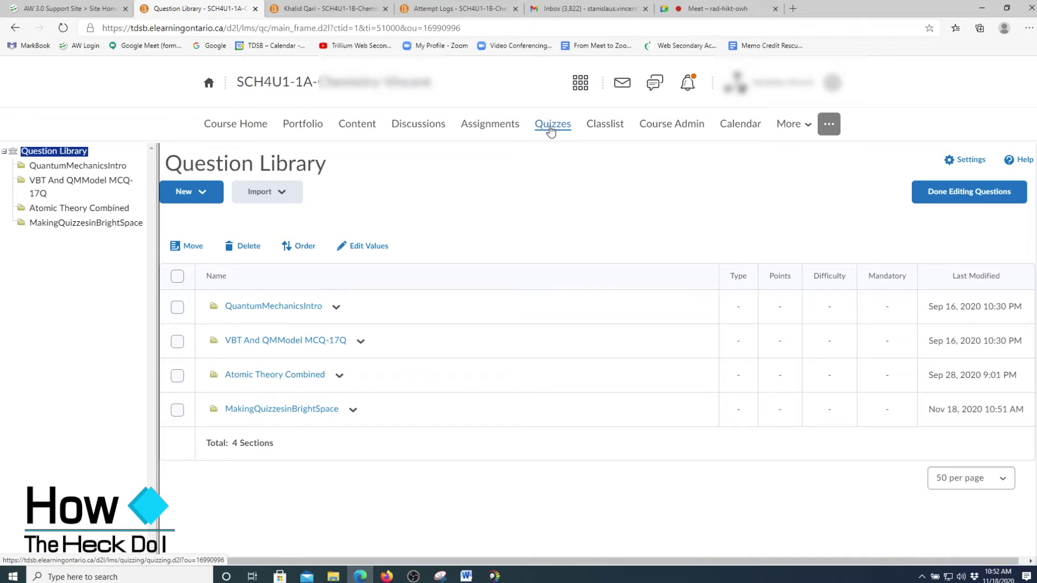
Step: Create a new quiz named MakingQuizzesinBrightSpaces in the Tests category
{"action": "left_click", "coordinate": [551, 128]}
{"action": "left_click", "coordinate": [229, 201]}
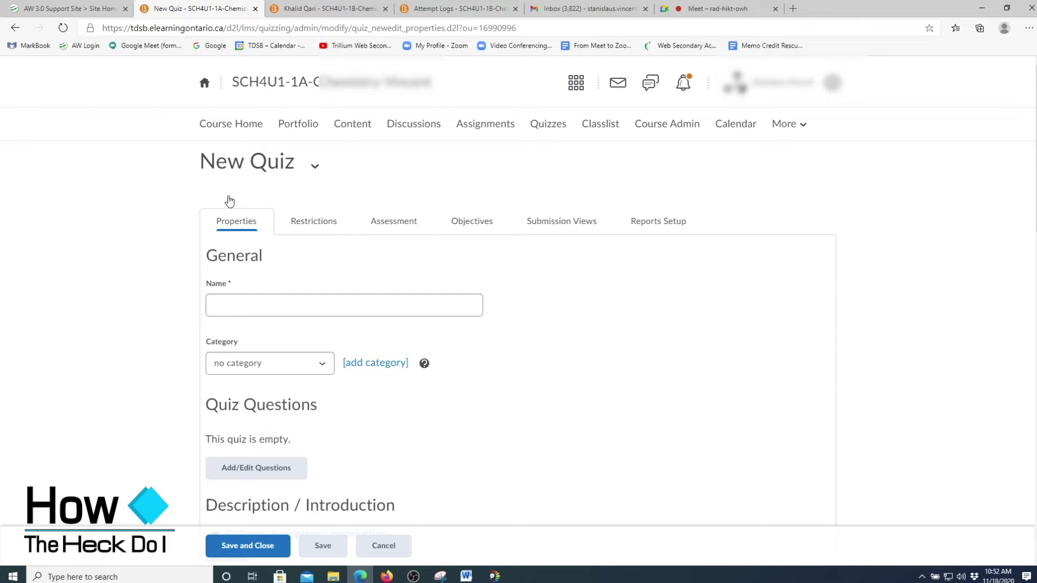
{"action": "left_click", "coordinate": [264, 304]}
{"action": "type", "text": "MakingQ"}
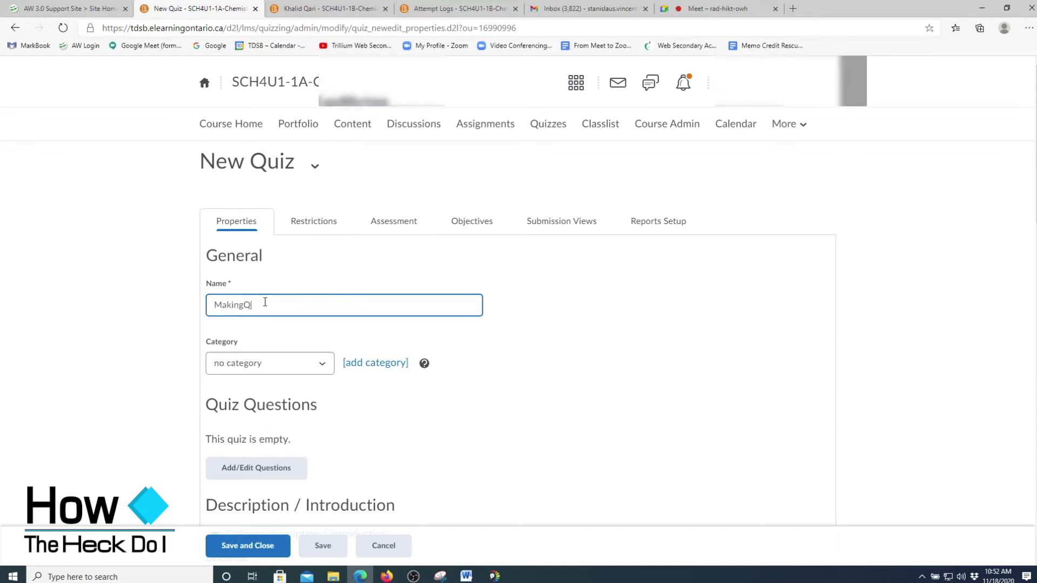
{"action": "type", "text": "uizzes i"}
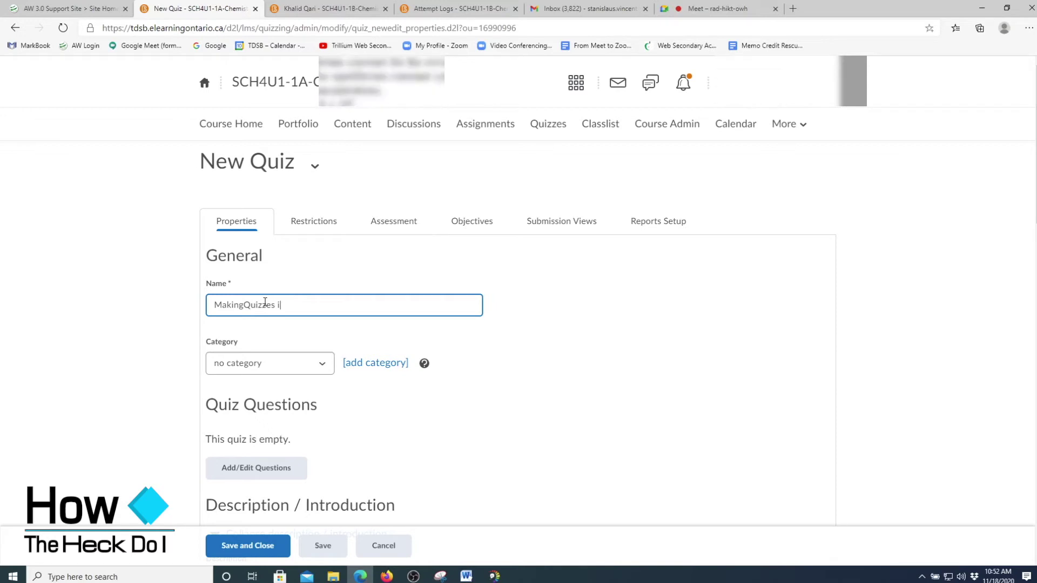
{"action": "type", "text": "nBrightSpaces"}
{"action": "left_click", "coordinate": [313, 365]}
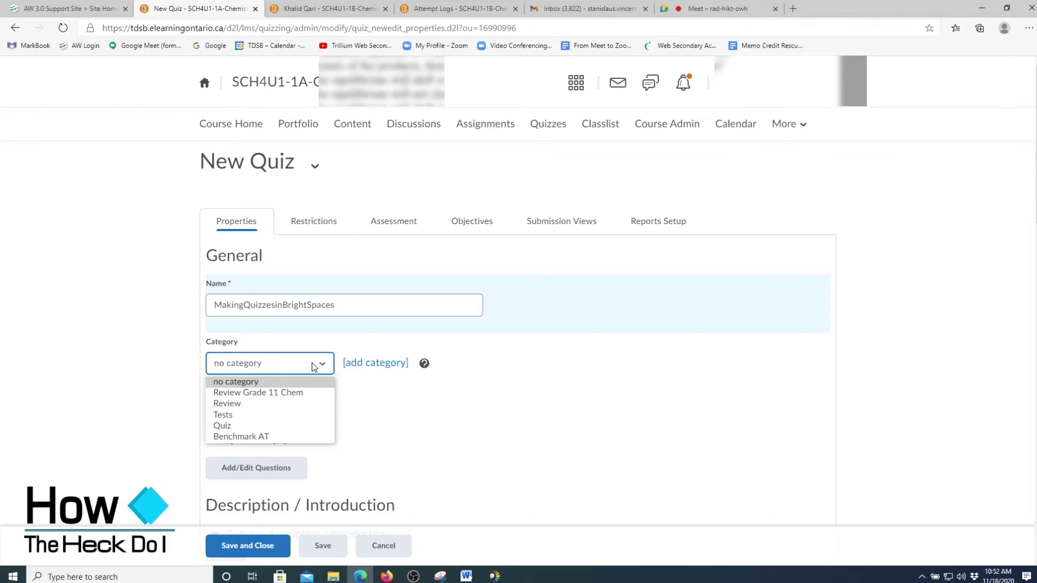
{"action": "left_click", "coordinate": [222, 415]}
Step: Open the new quiz's question editor and show its import choices
{"action": "scroll", "coordinate": [413, 267], "scroll_direction": "down", "scroll_amount": 3}
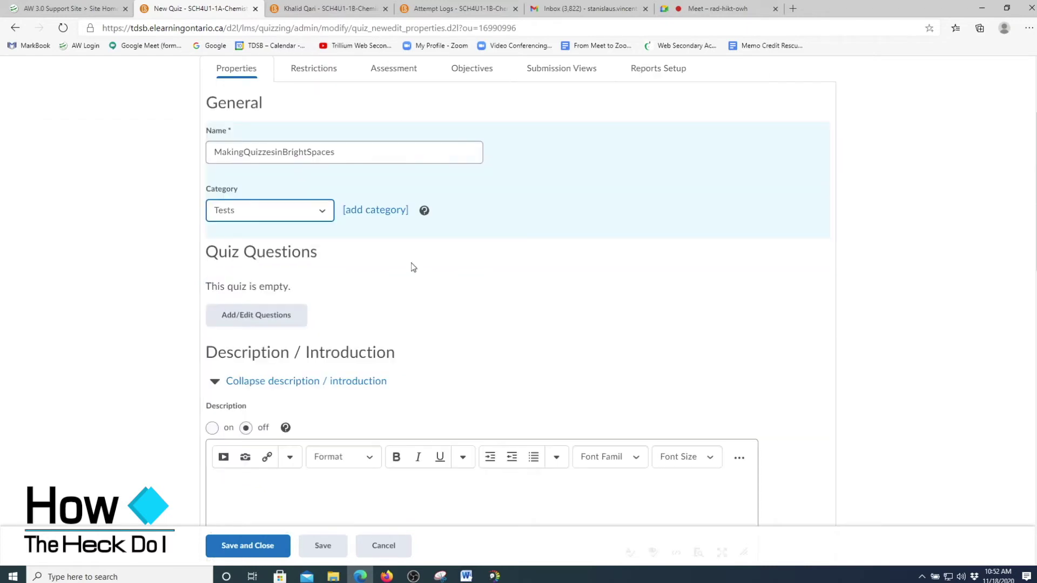
{"action": "left_click", "coordinate": [256, 316]}
{"action": "left_click", "coordinate": [621, 335]}
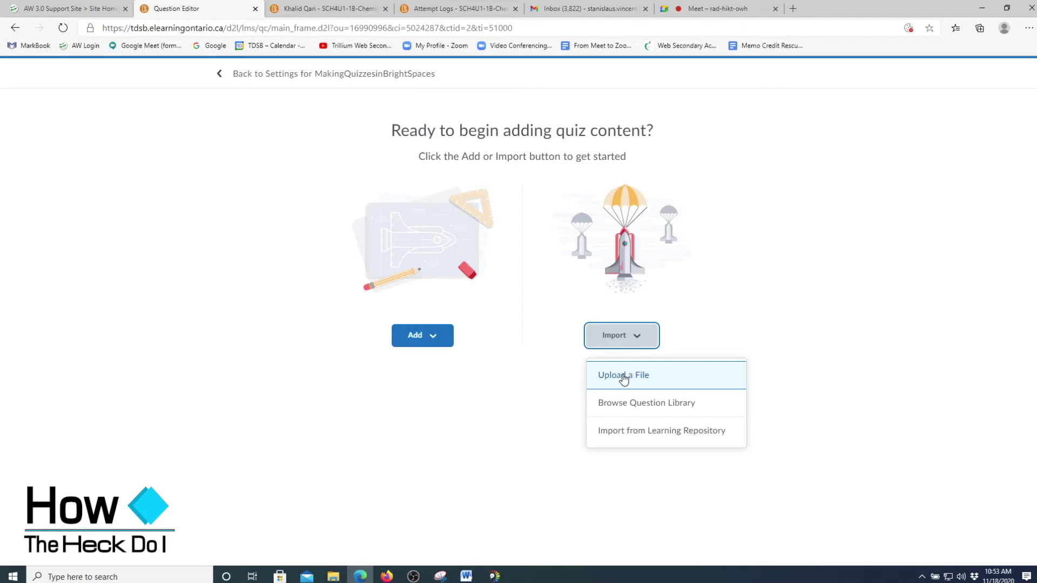
Step: Import all 20 questions from the MakingQuizzesinBrightSpace library section into the quiz, totalling 20 points
{"action": "left_click", "coordinate": [626, 414]}
{"action": "left_click", "coordinate": [309, 310]}
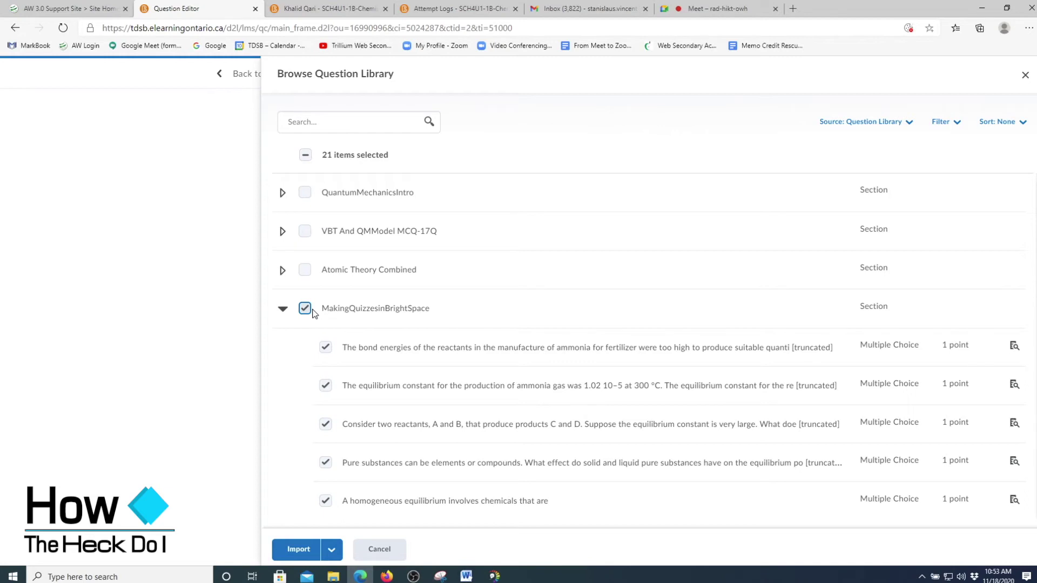
{"action": "left_click", "coordinate": [325, 349]}
{"action": "left_click", "coordinate": [325, 385]}
{"action": "left_click", "coordinate": [325, 463]}
{"action": "left_click", "coordinate": [325, 423]}
{"action": "left_click", "coordinate": [306, 308]}
{"action": "scroll", "coordinate": [544, 352], "scroll_direction": "down", "scroll_amount": 10}
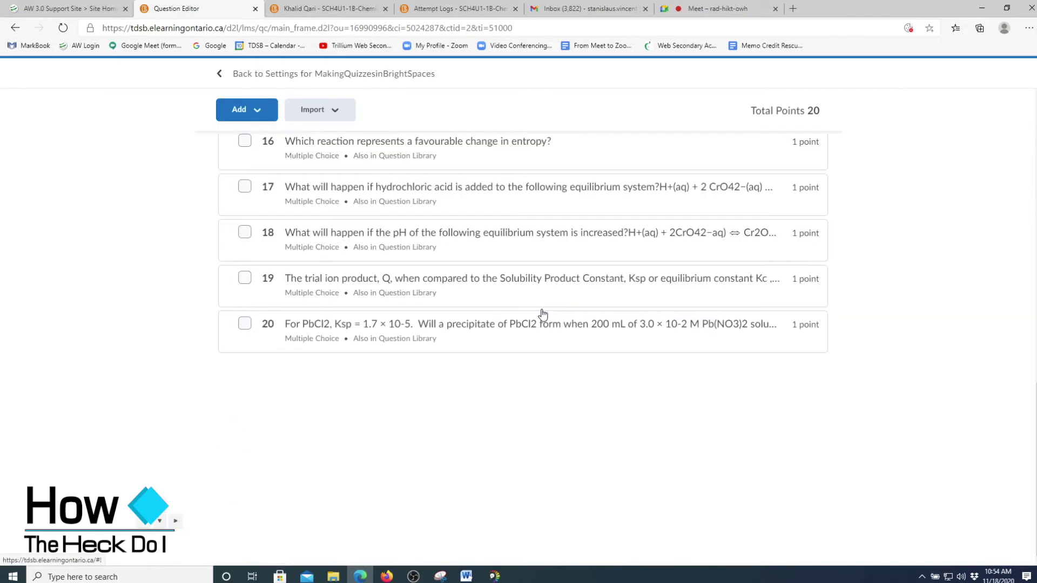
Step: Return to the quiz settings and disable right click during the quiz
{"action": "scroll", "coordinate": [543, 313], "scroll_direction": "up", "scroll_amount": 15}
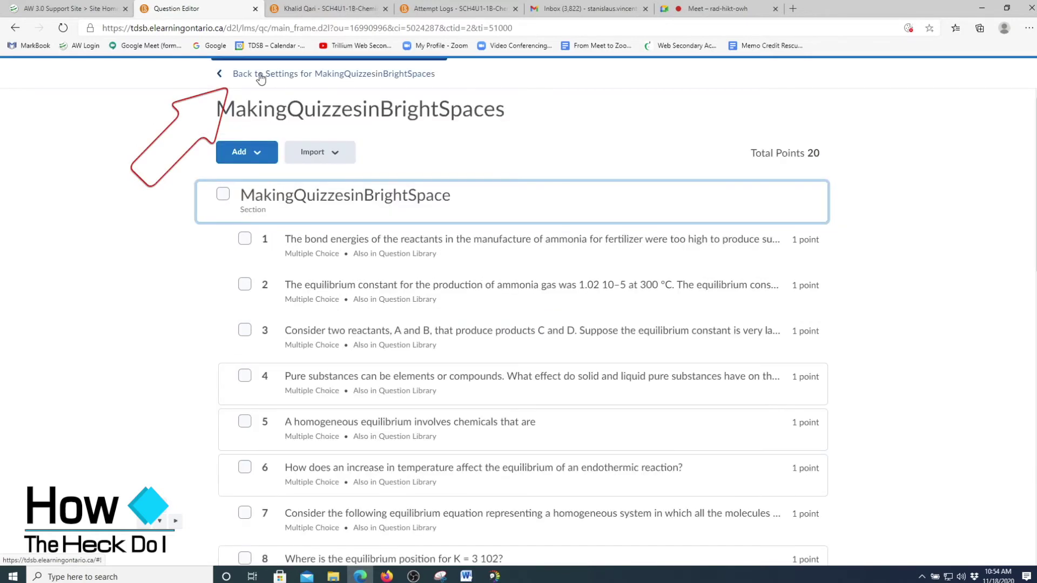
{"action": "left_click", "coordinate": [261, 77]}
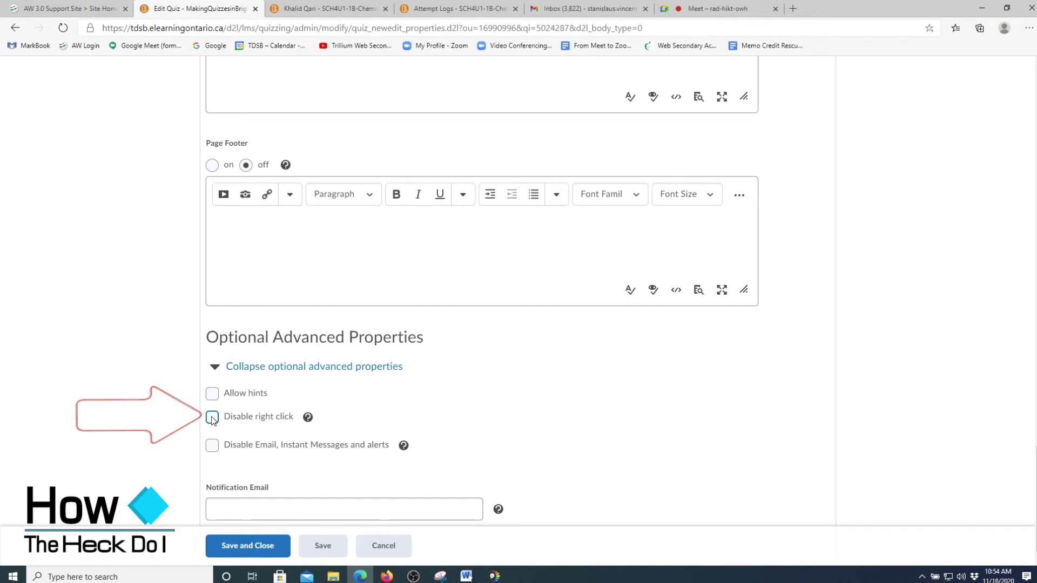
{"action": "left_click", "coordinate": [211, 417]}
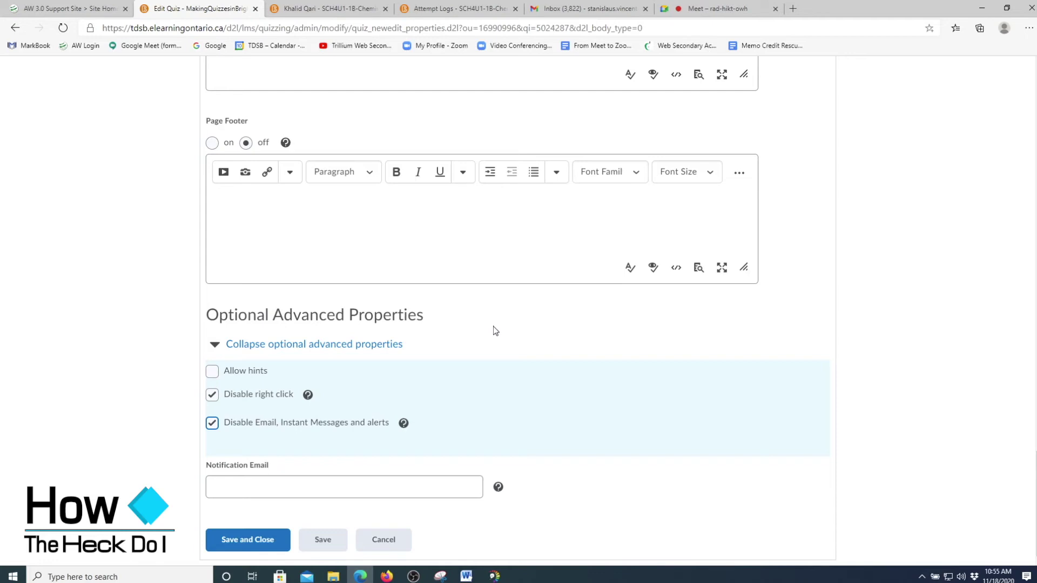
Step: Save the settings, prevent moving back to earlier pages, and shuffle questions at the quiz level
{"action": "left_click", "coordinate": [322, 544]}
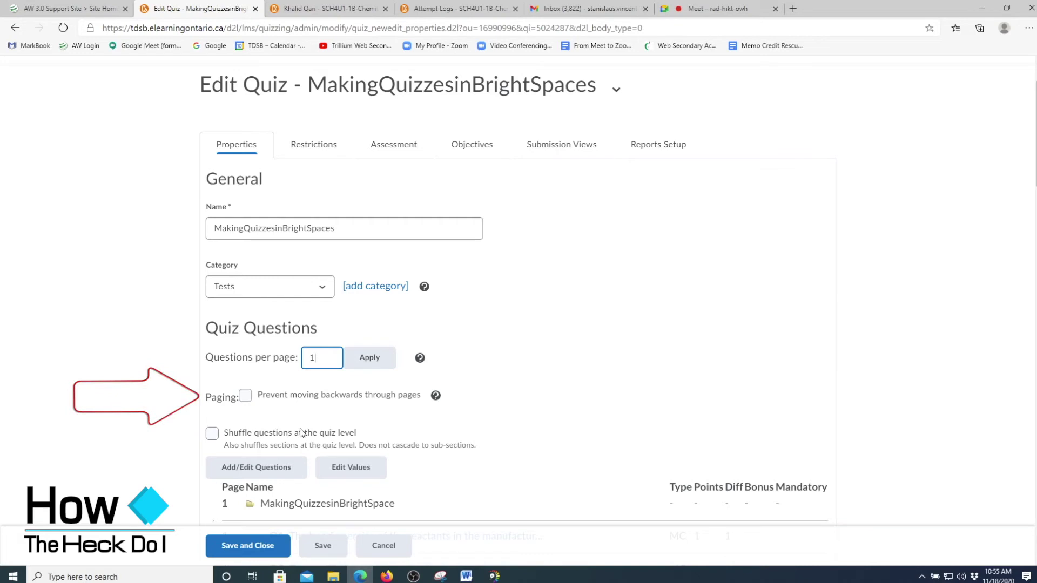
{"action": "left_click", "coordinate": [245, 395]}
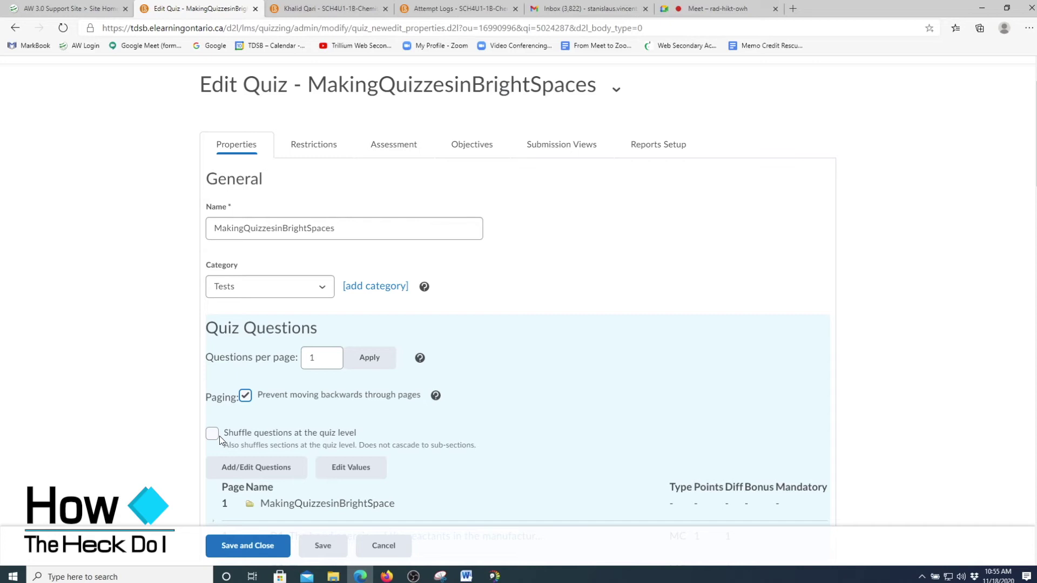
{"action": "left_click", "coordinate": [219, 436]}
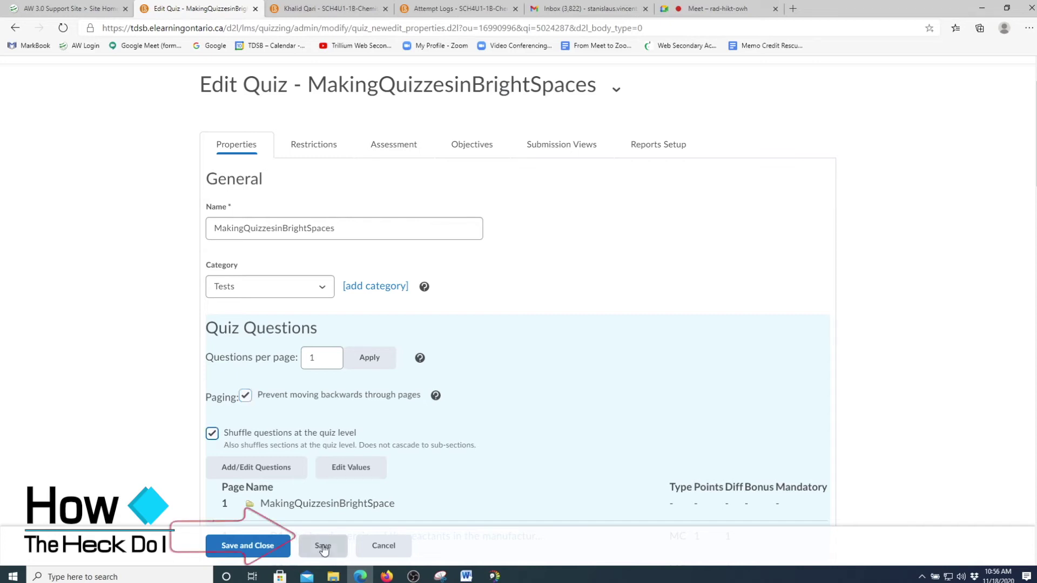
{"action": "scroll", "coordinate": [550, 297], "scroll_direction": "down", "scroll_amount": 15}
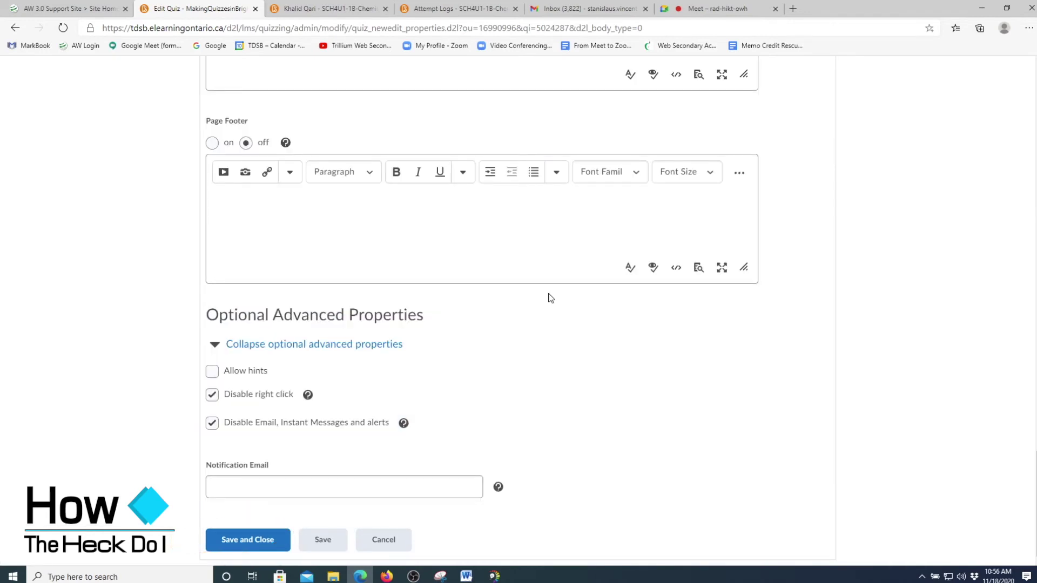
{"action": "scroll", "coordinate": [692, 308], "scroll_direction": "up", "scroll_amount": 15}
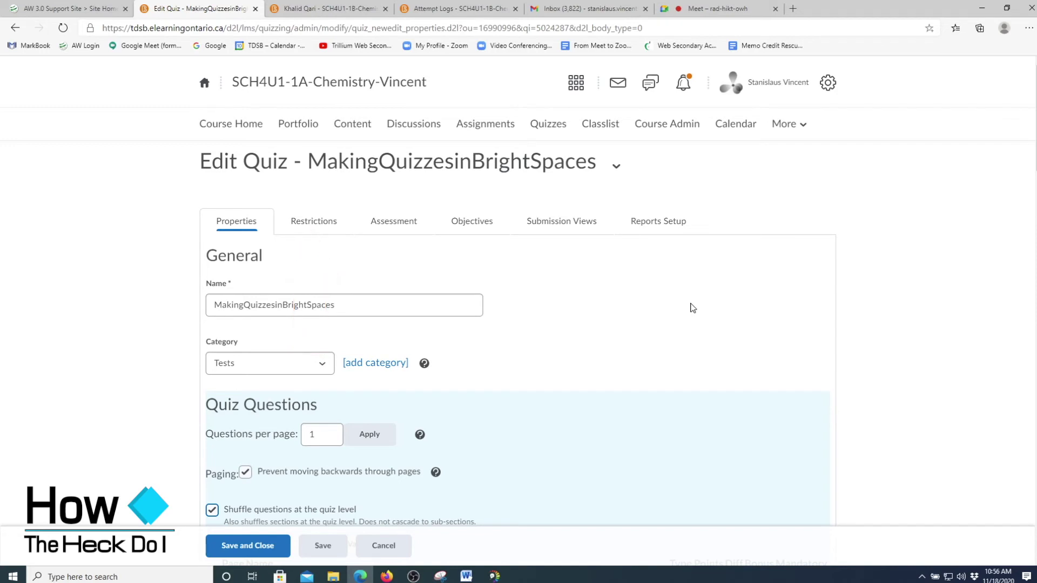
Step: On the quiz restrictions, enable Has Start Date and leave the password blank
{"action": "left_click", "coordinate": [314, 221]}
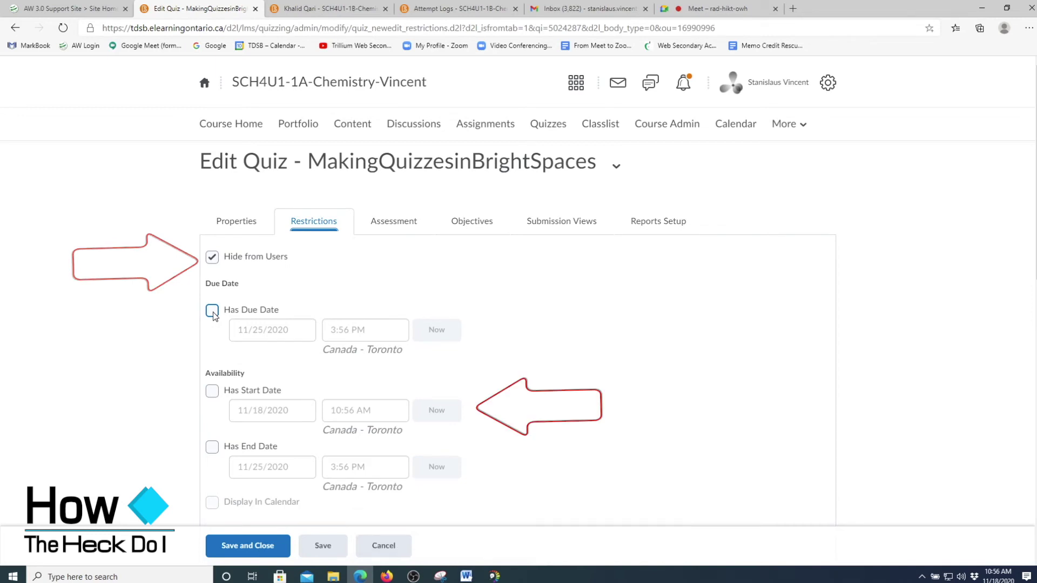
{"action": "left_click", "coordinate": [228, 394]}
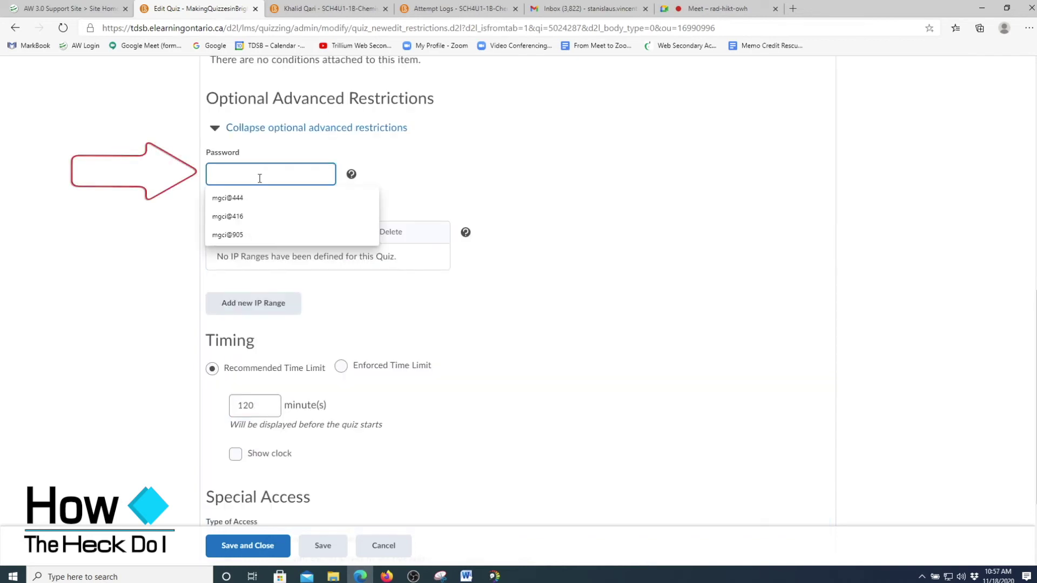
{"action": "left_click", "coordinate": [469, 147]}
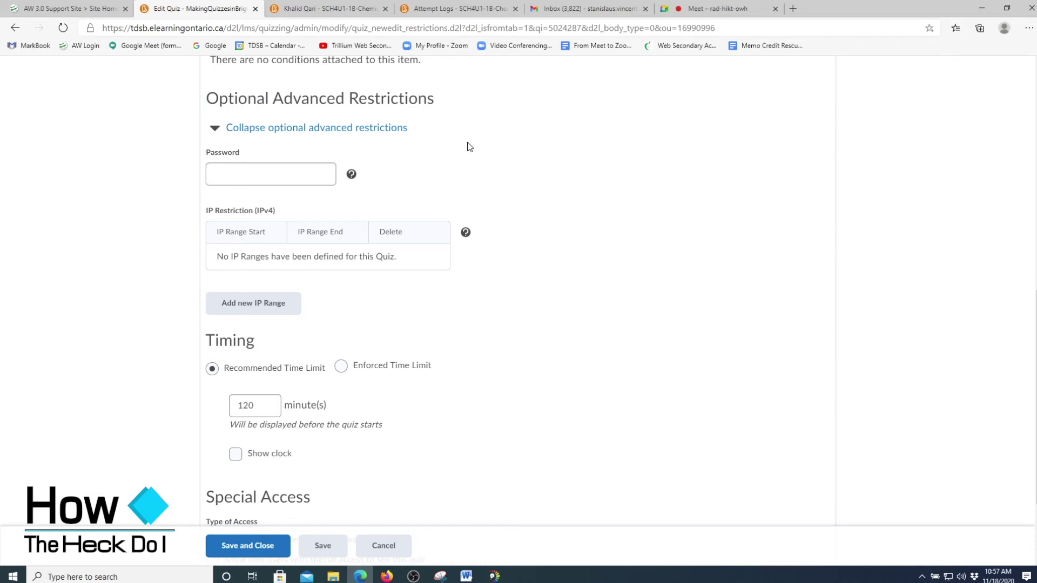
Step: Enforce the 90-minute limit with 5-minute grace, blocking further changes afterwards
{"action": "scroll", "coordinate": [430, 257], "scroll_direction": "down", "scroll_amount": 3}
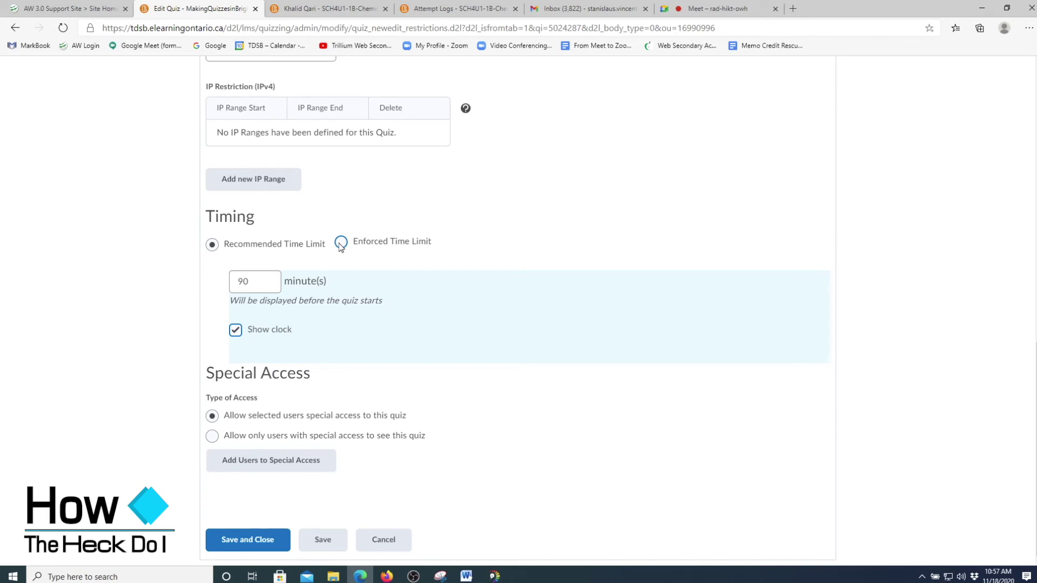
{"action": "left_click", "coordinate": [340, 242]}
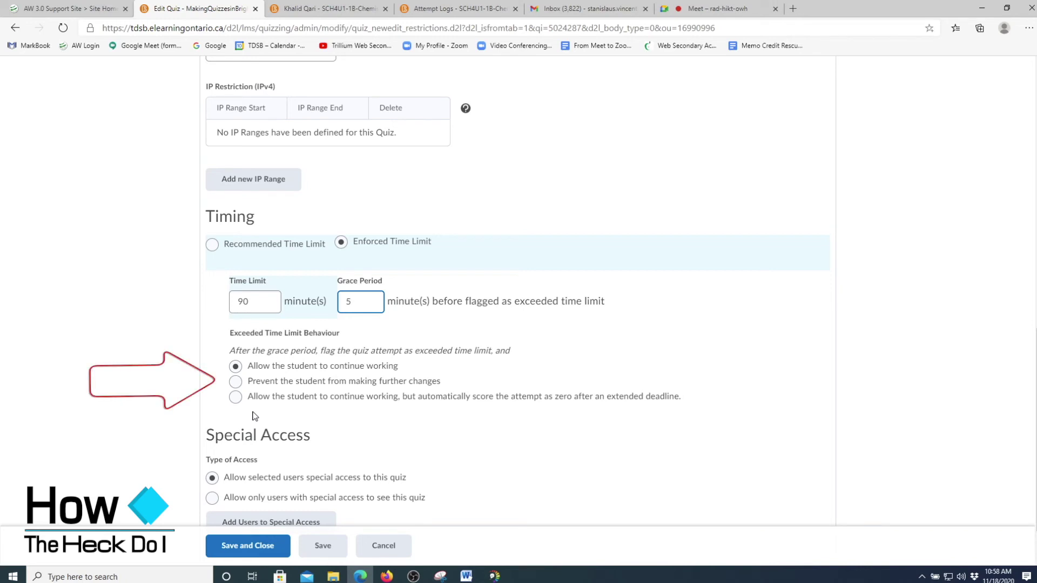
{"action": "left_click", "coordinate": [236, 381]}
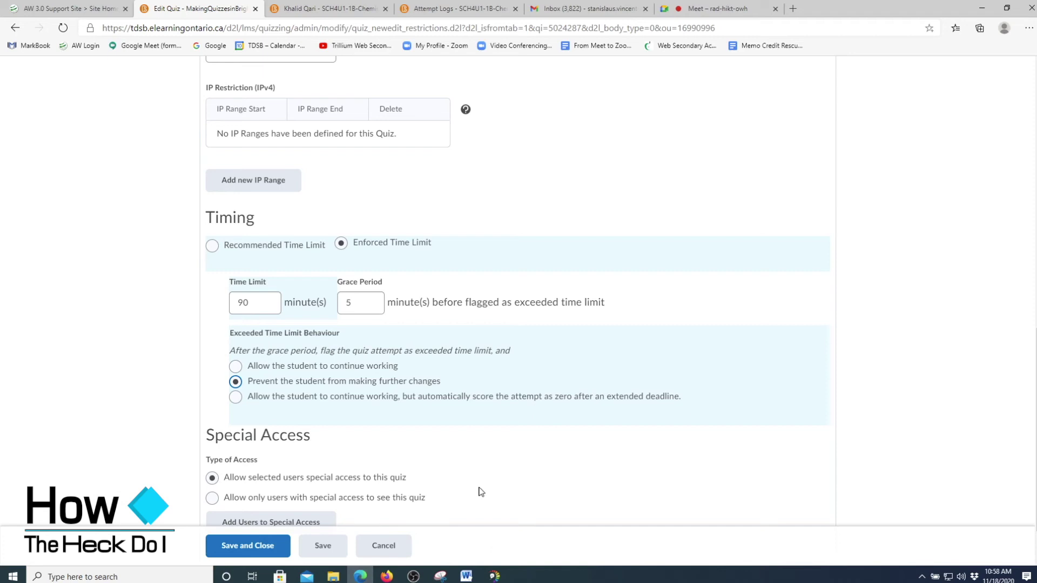
Step: Limit quiz visibility to special-access users and acknowledge the no-users warning when adding users
{"action": "scroll", "coordinate": [481, 492], "scroll_direction": "down", "scroll_amount": 2}
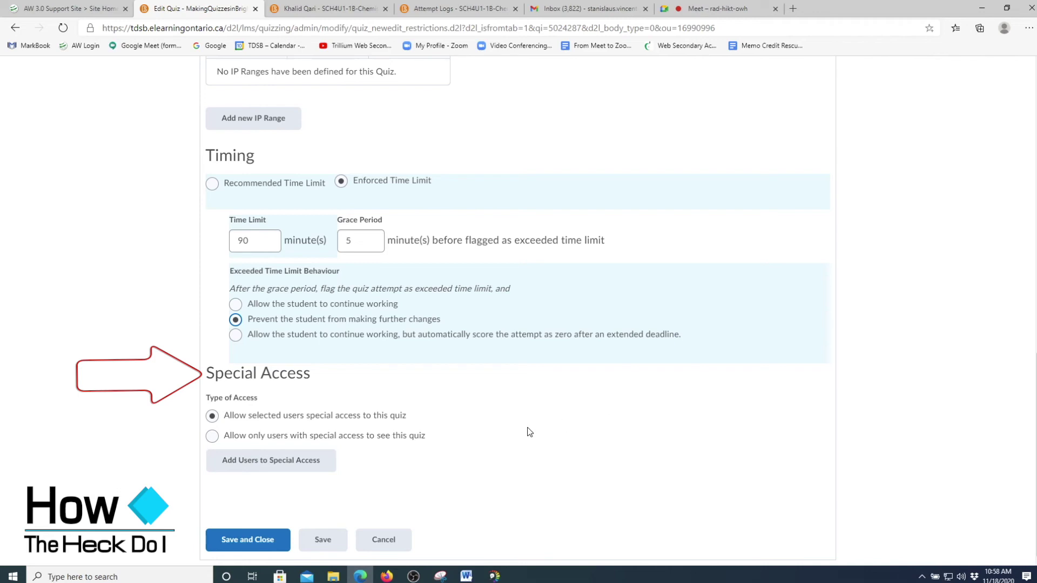
{"action": "left_click", "coordinate": [212, 436]}
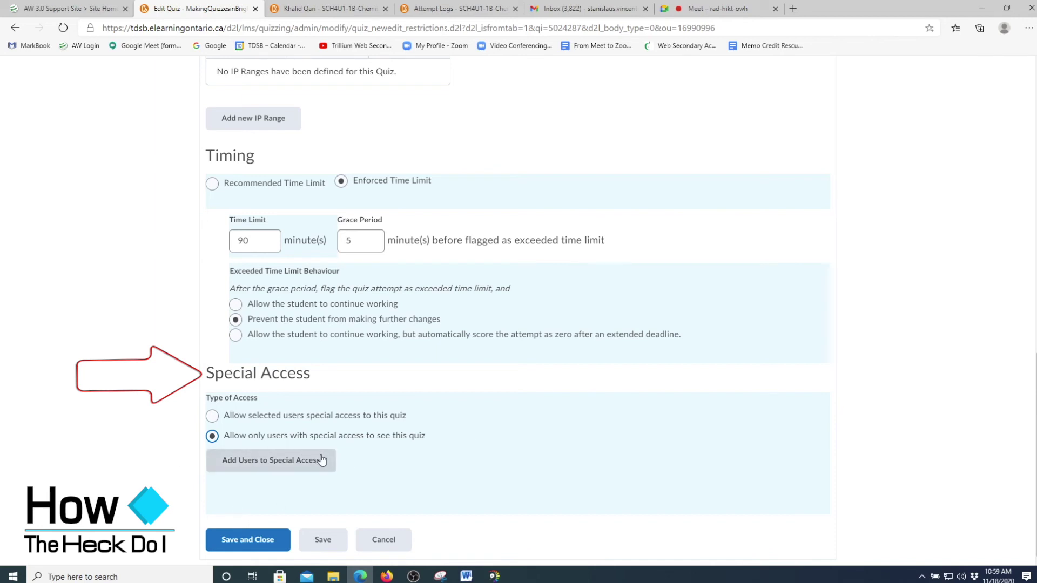
{"action": "left_click", "coordinate": [262, 468]}
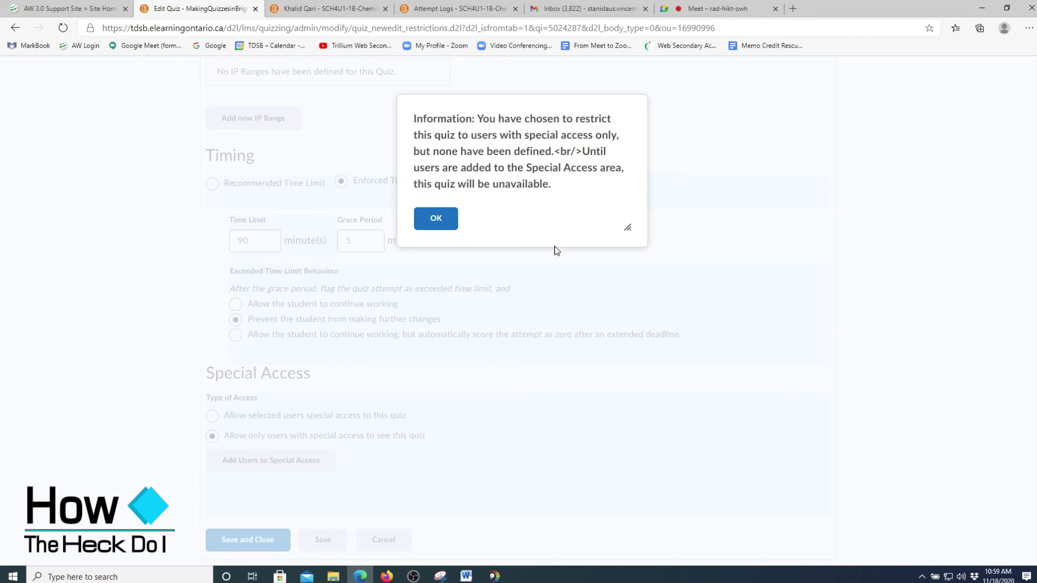
{"action": "left_click", "coordinate": [425, 220]}
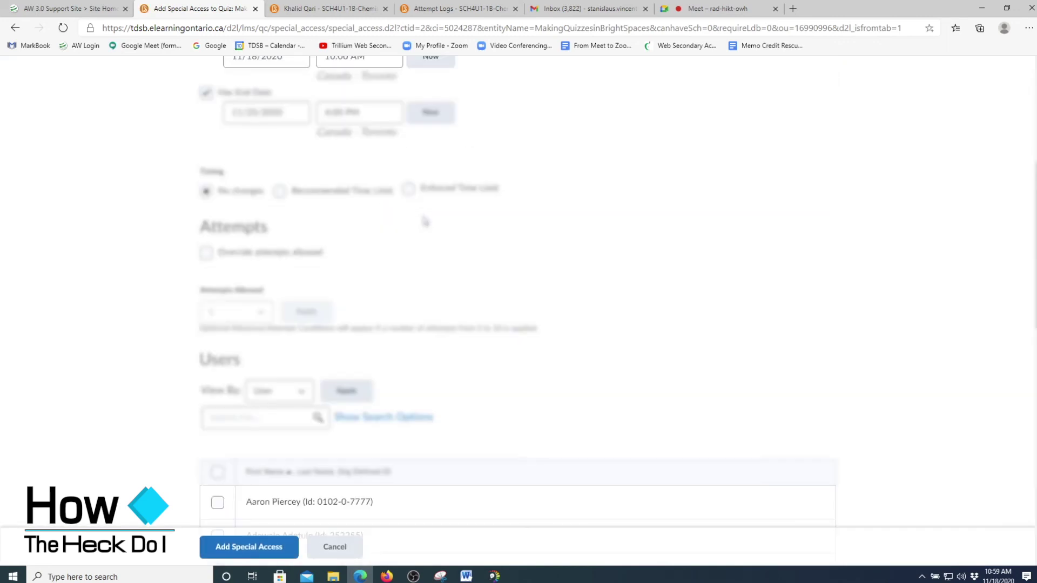
Step: Grant special access to two students selected from the course user list
{"action": "scroll", "coordinate": [336, 362], "scroll_direction": "down", "scroll_amount": 4}
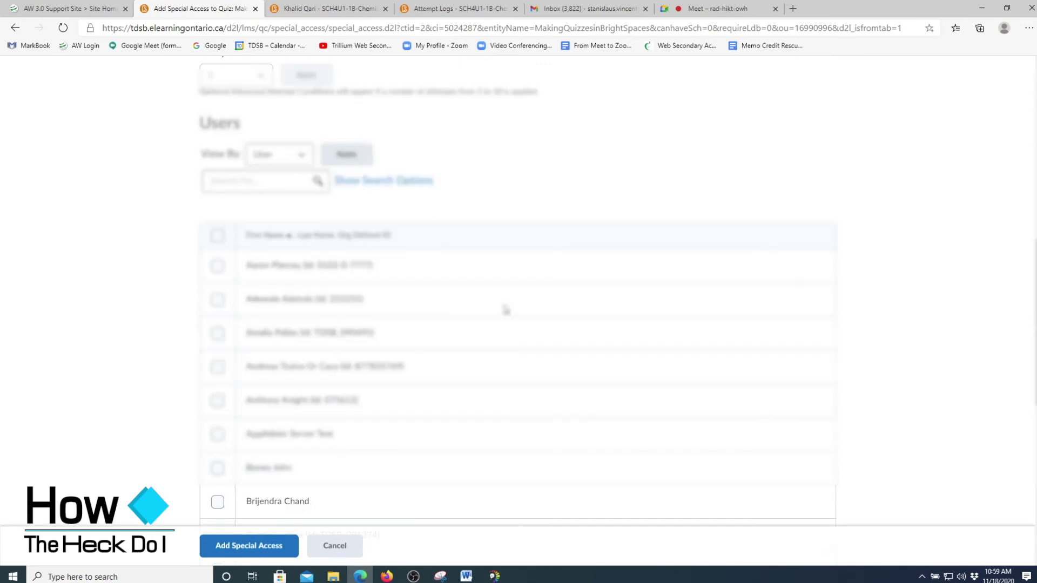
{"action": "scroll", "coordinate": [505, 309], "scroll_direction": "down", "scroll_amount": 5}
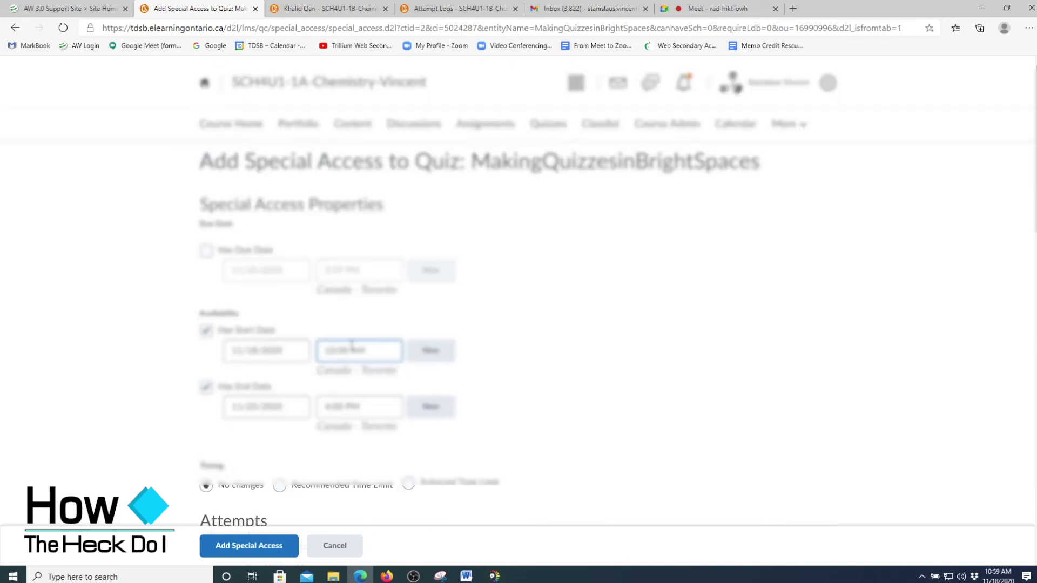
{"action": "scroll", "coordinate": [351, 346], "scroll_direction": "down", "scroll_amount": 1}
{"action": "right_click", "coordinate": [352, 349]}
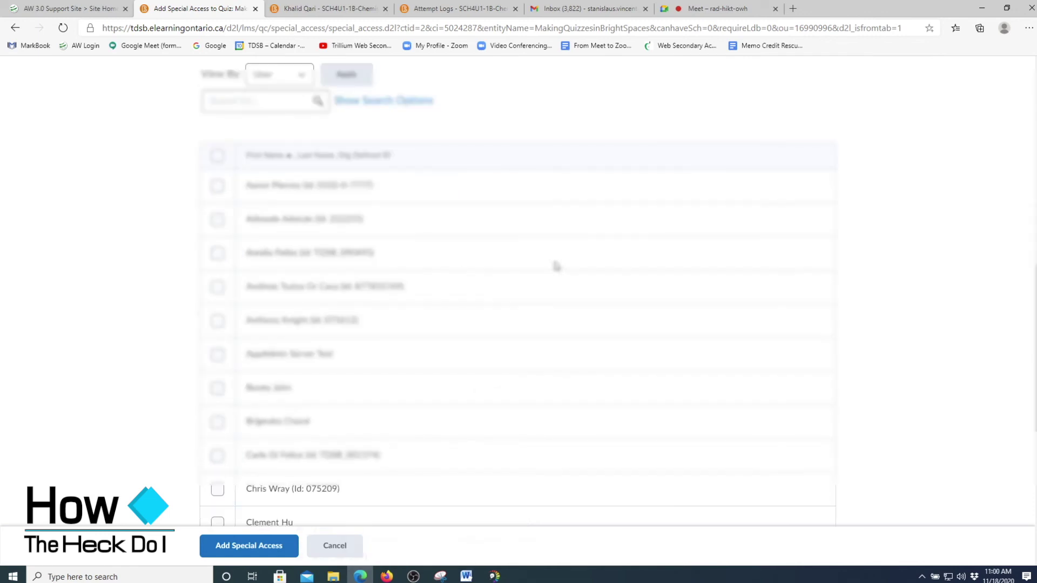
{"action": "left_click", "coordinate": [217, 388]}
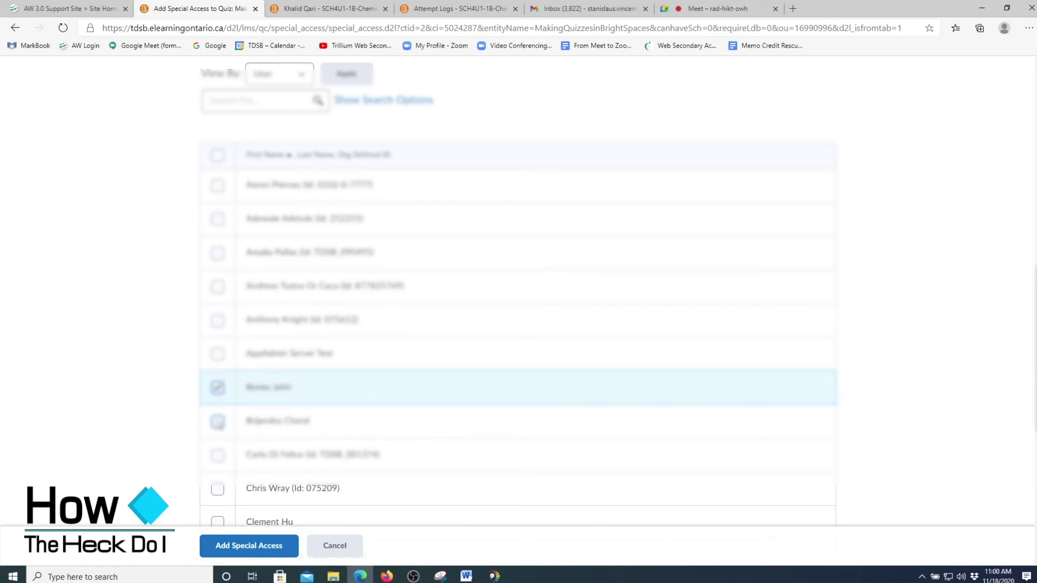
{"action": "left_click", "coordinate": [217, 421]}
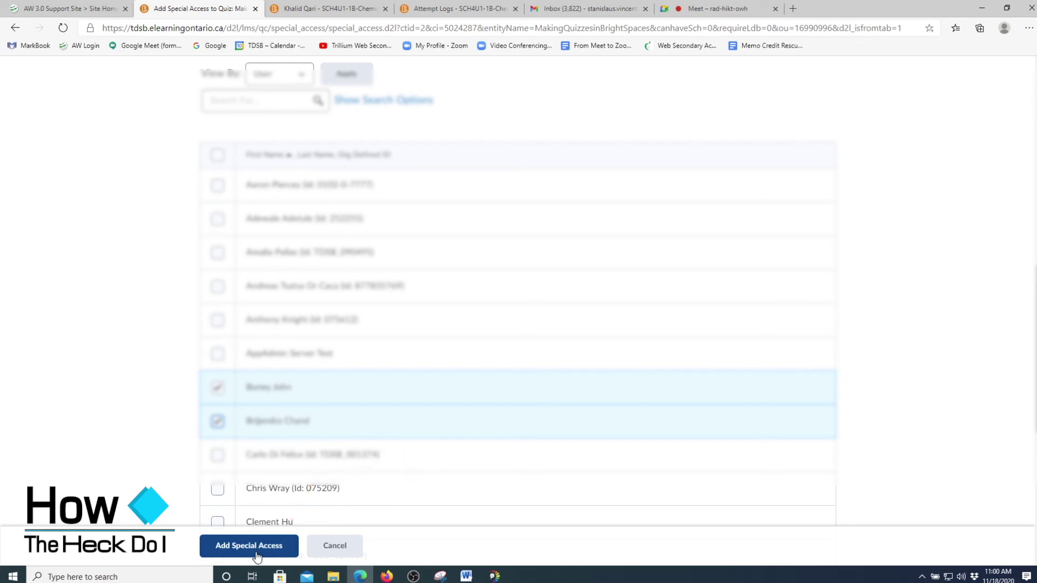
{"action": "left_click", "coordinate": [256, 556]}
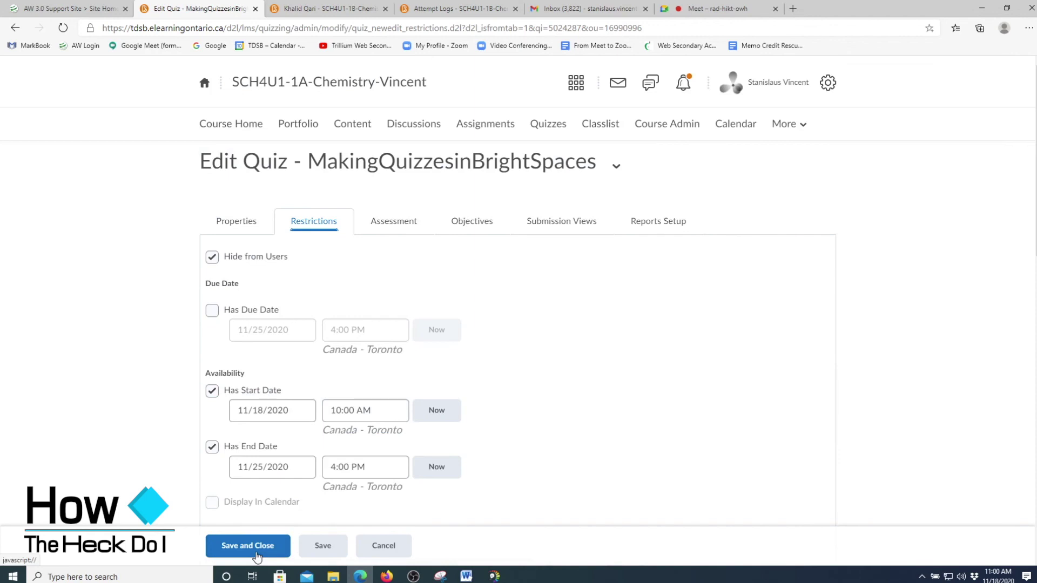
Step: Review the special-access entries and save the restrictions, moving on to assessment settings
{"action": "scroll", "coordinate": [644, 407], "scroll_direction": "down", "scroll_amount": 10}
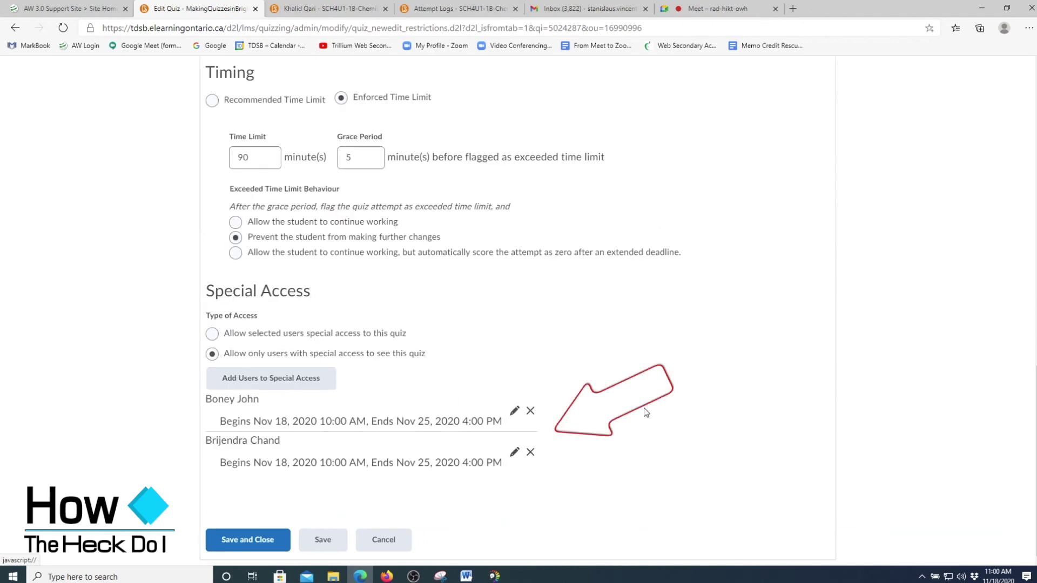
{"action": "scroll", "coordinate": [645, 413], "scroll_direction": "up", "scroll_amount": 5}
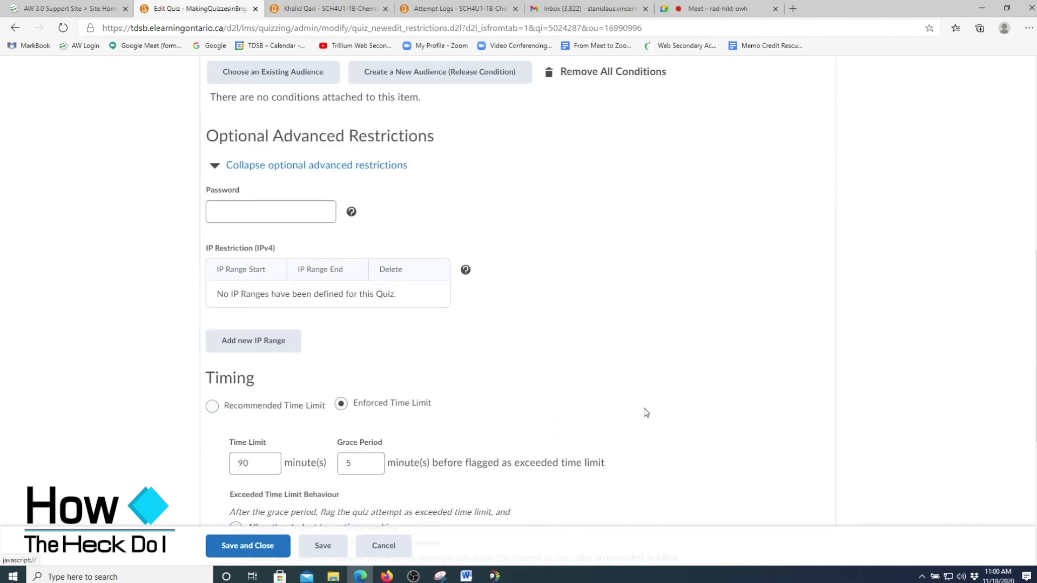
{"action": "scroll", "coordinate": [645, 412], "scroll_direction": "up", "scroll_amount": 3}
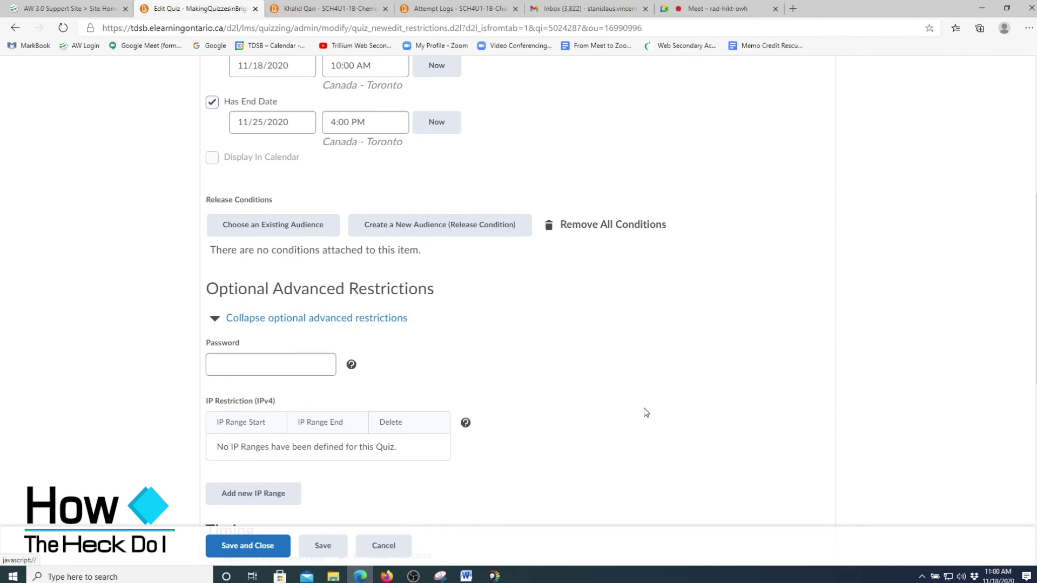
{"action": "scroll", "coordinate": [646, 413], "scroll_direction": "up", "scroll_amount": 4}
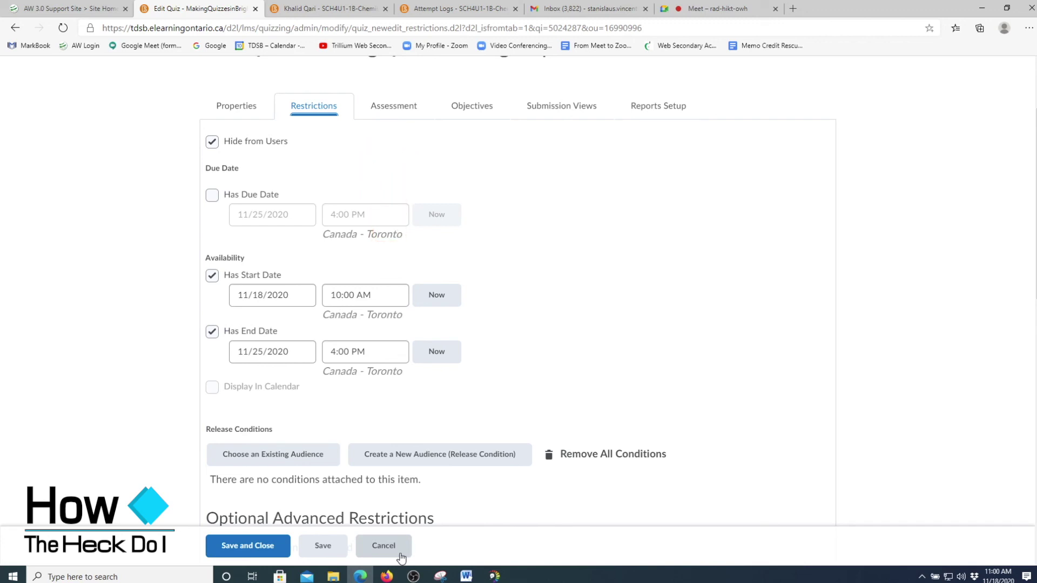
{"action": "left_click", "coordinate": [389, 225]}
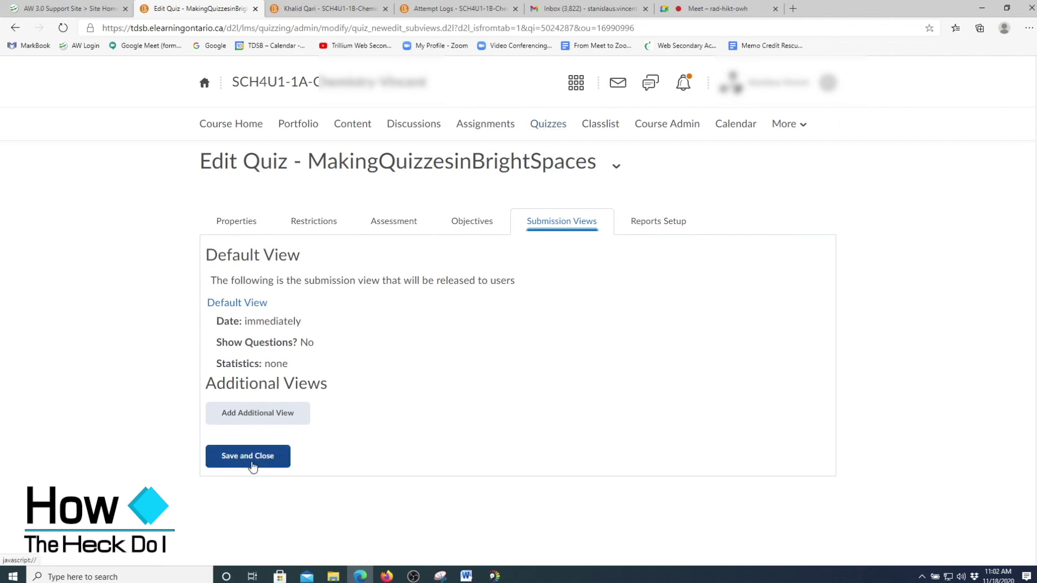
Step: Save and close the quiz, then open the MakingQuizzesinBrightSpaces actions menu under Tests
{"action": "left_click", "coordinate": [252, 466]}
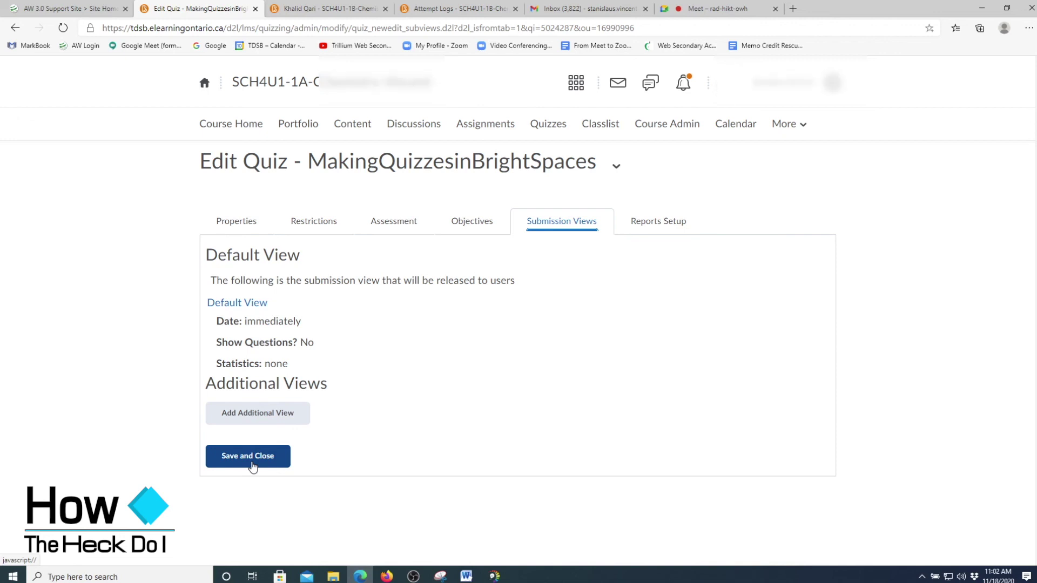
{"action": "left_click", "coordinate": [546, 129]}
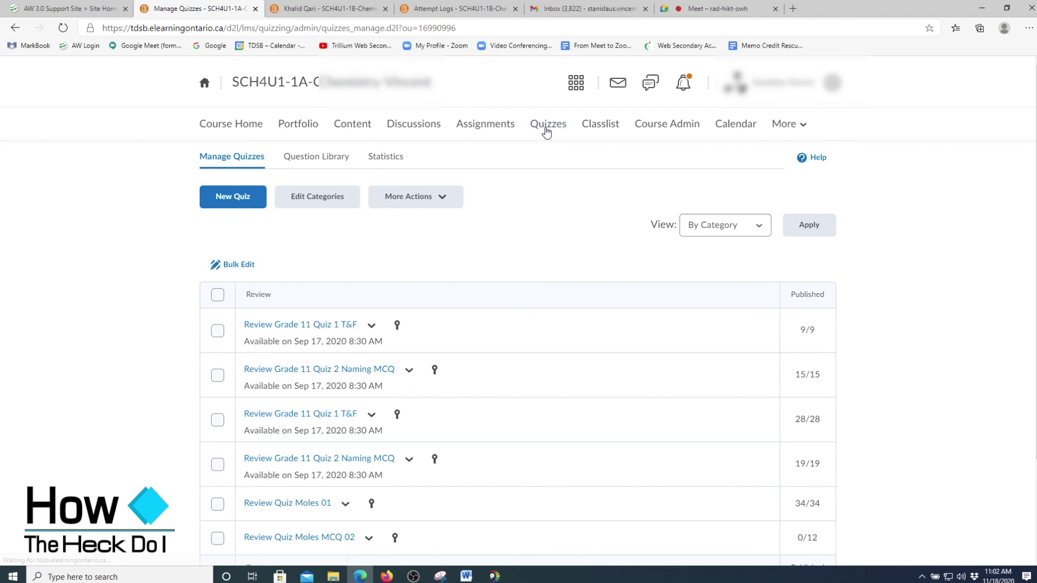
{"action": "scroll", "coordinate": [305, 520], "scroll_direction": "down", "scroll_amount": 2}
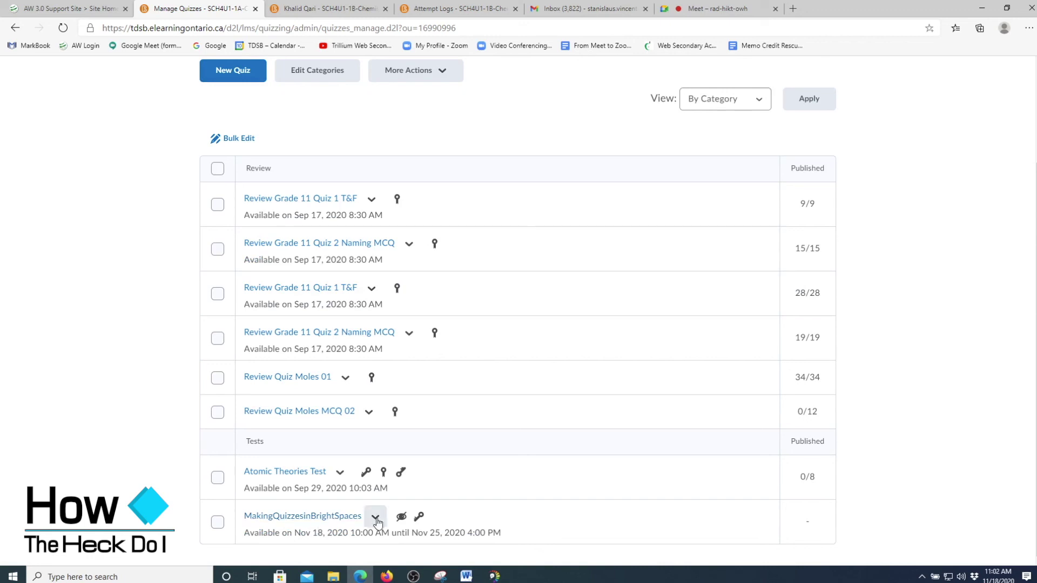
{"action": "left_click", "coordinate": [376, 518]}
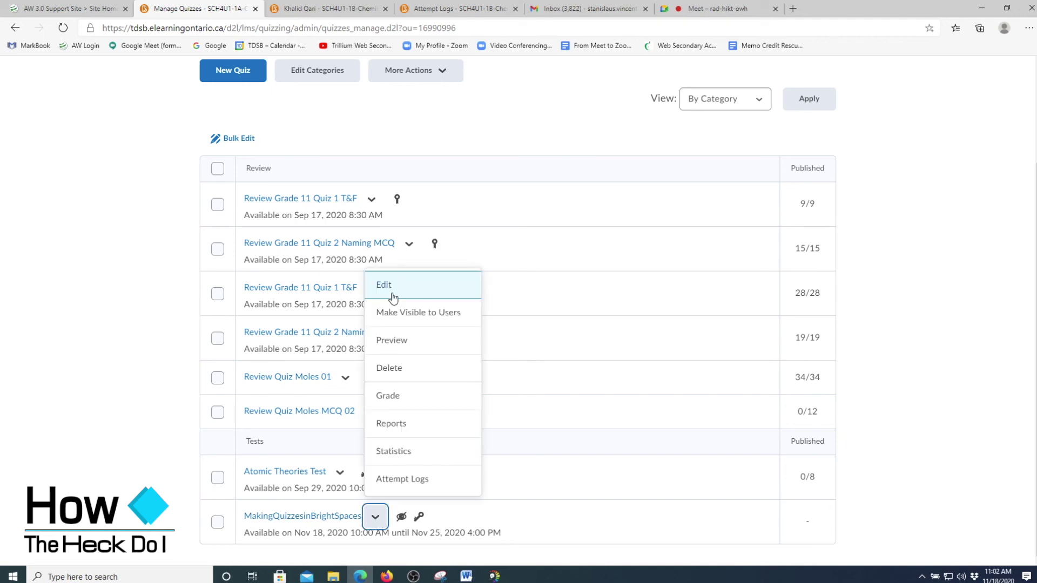